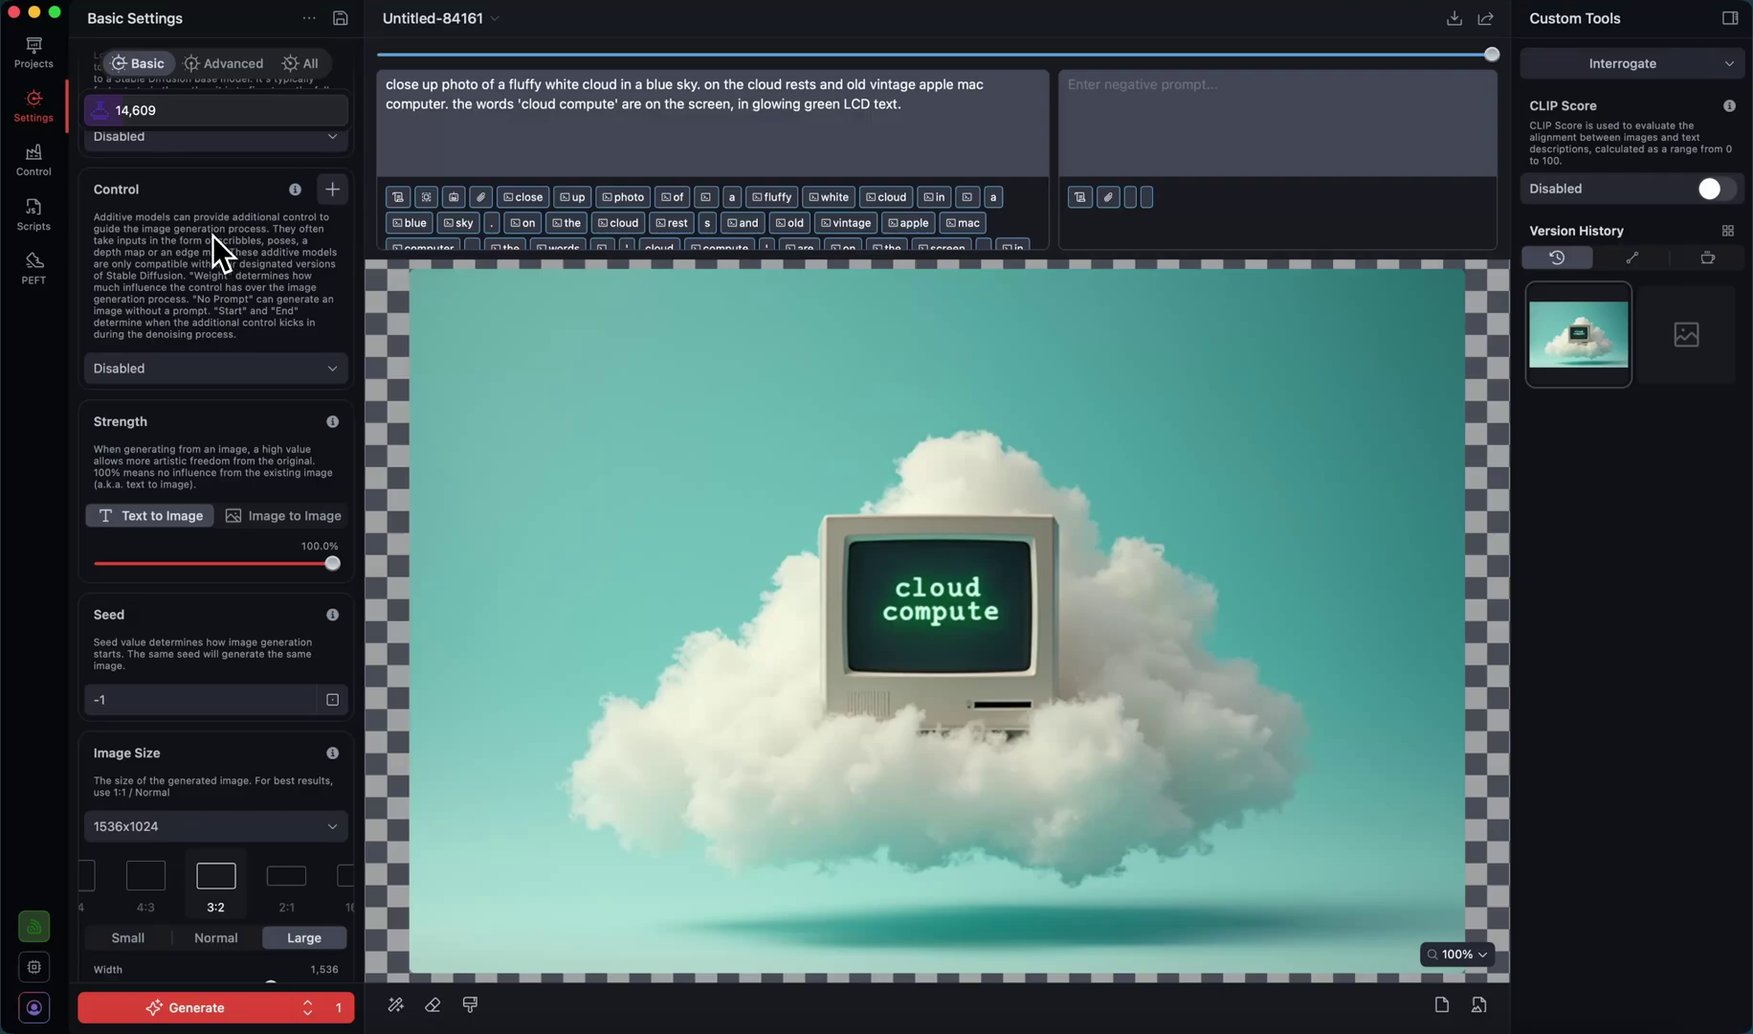
Open the account panel showing app version V1.20250626.0 on the Draw Things+ Edition.
scroll(212, 235, down, 10)
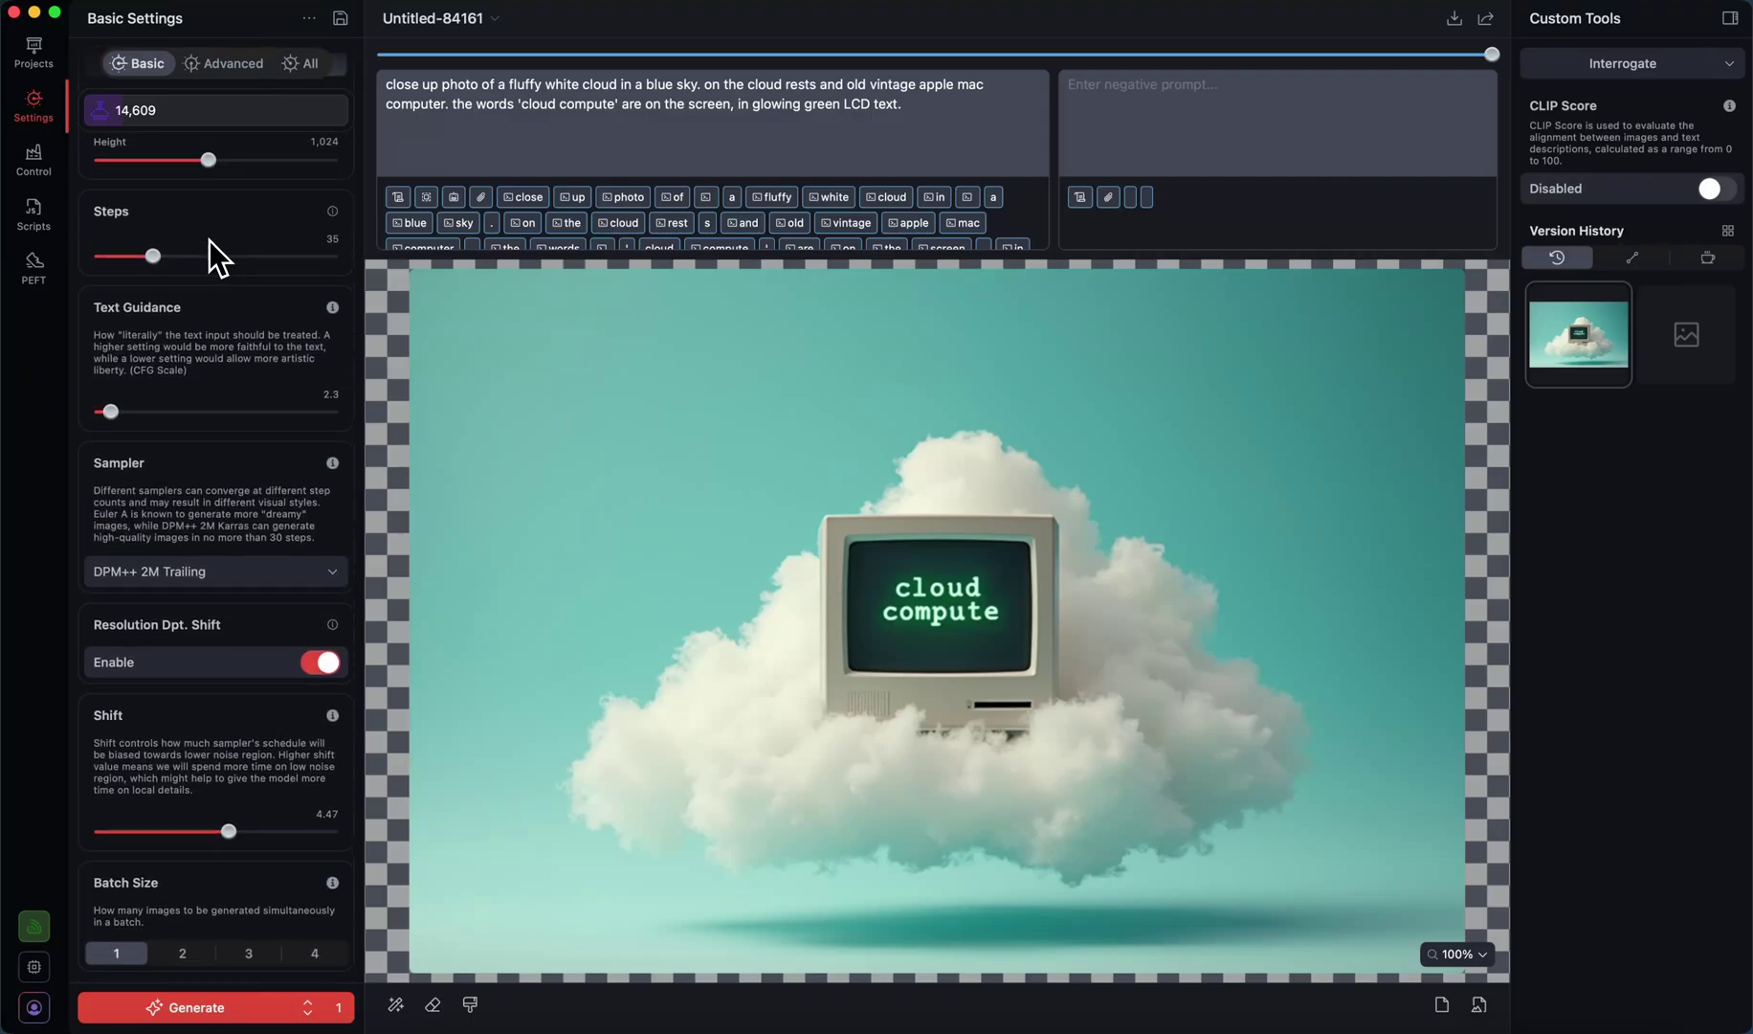
scroll(212, 276, up, 4)
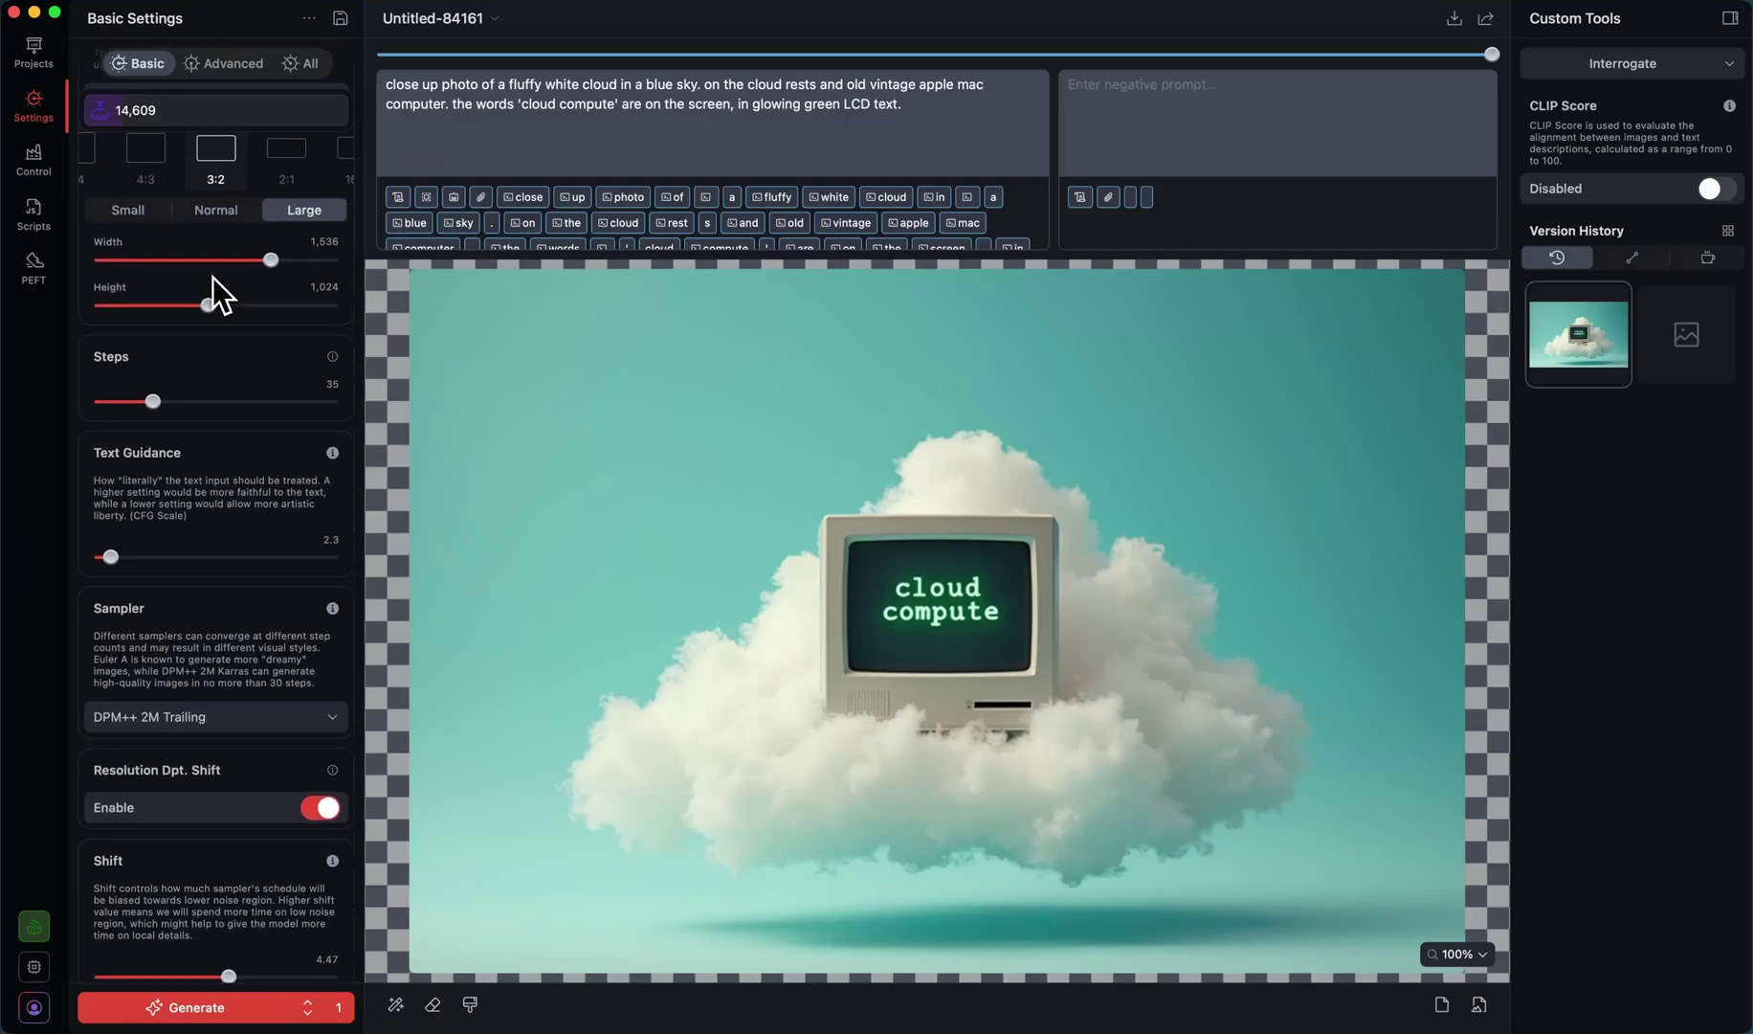
scroll(213, 277, up, 4)
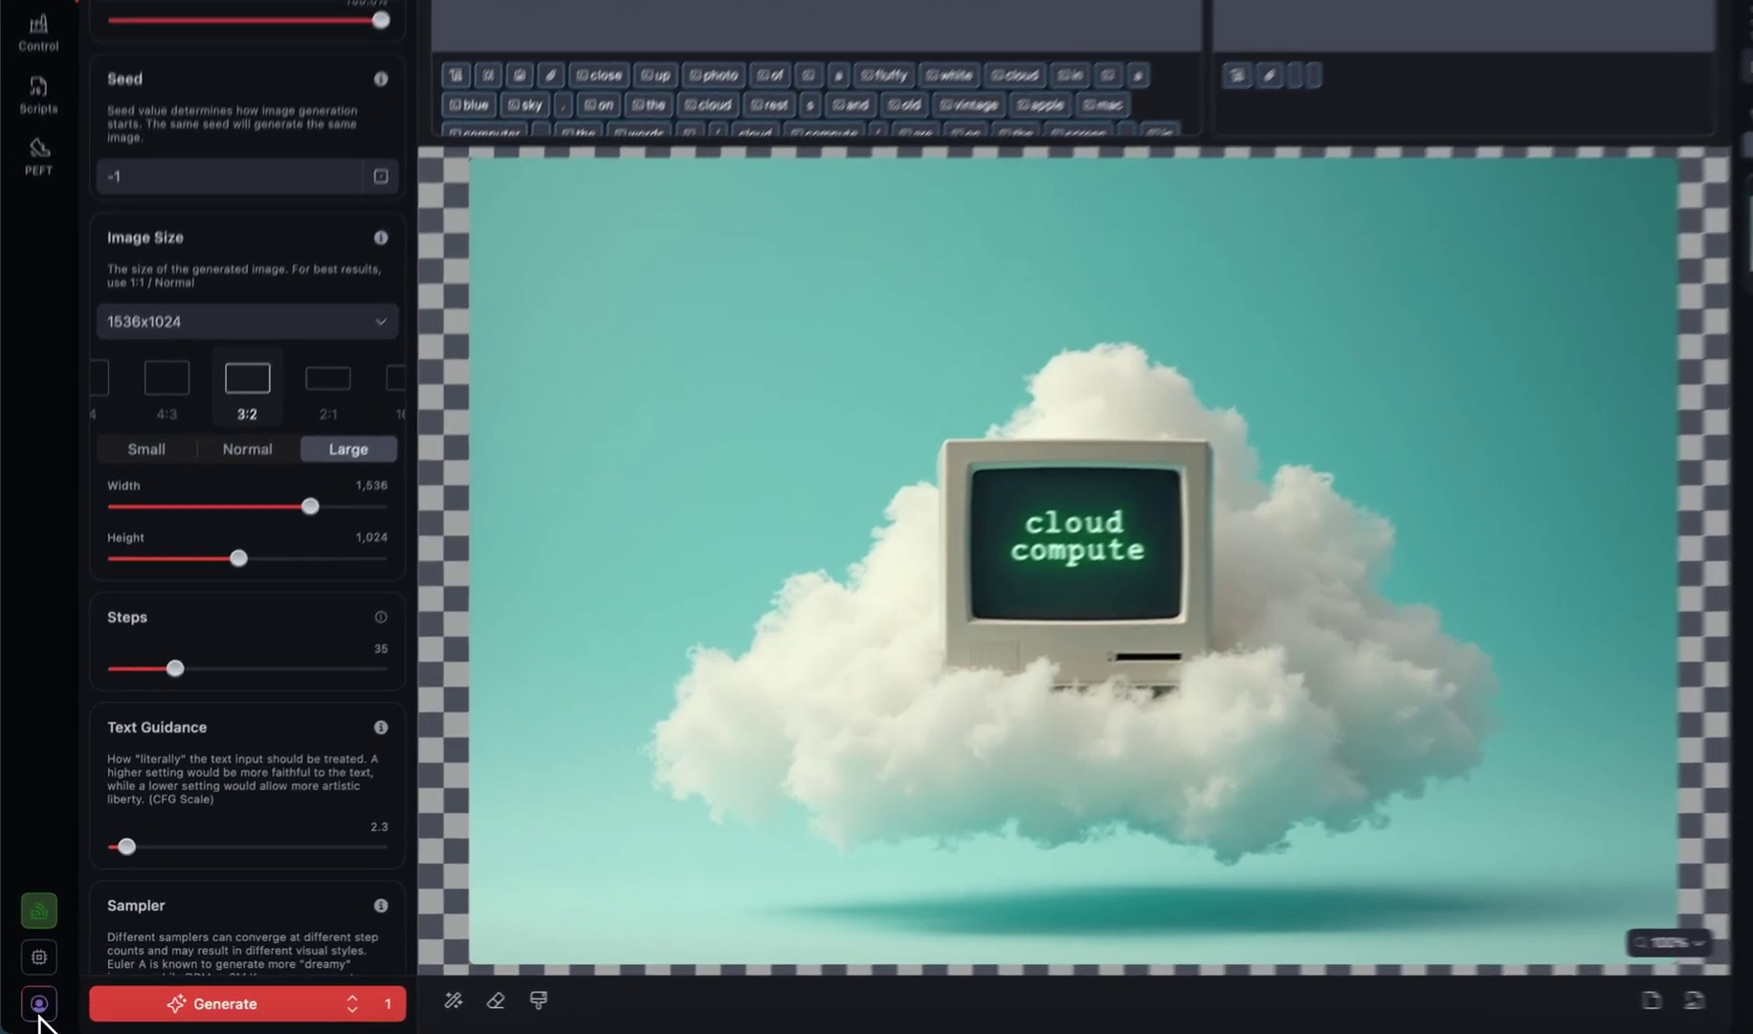
click(33, 1007)
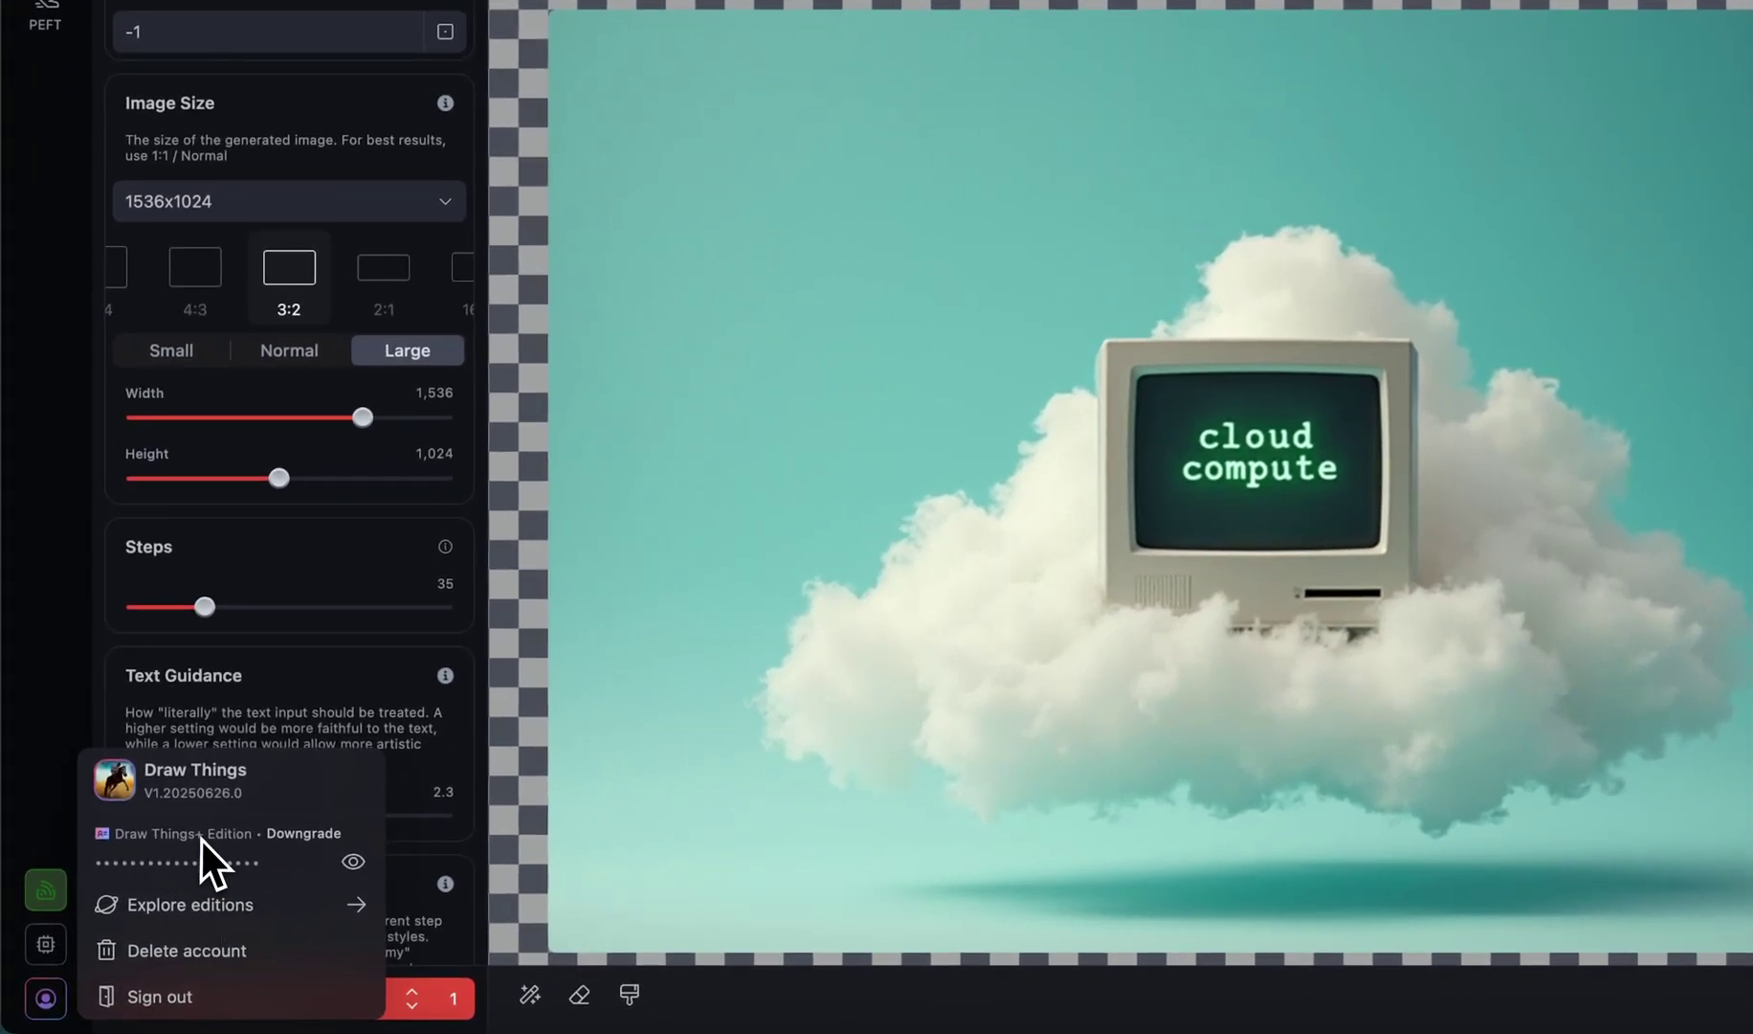
Open Explore Editions to compare Free, Community and Draw Things+ (£8.99/mo) editions.
click(220, 912)
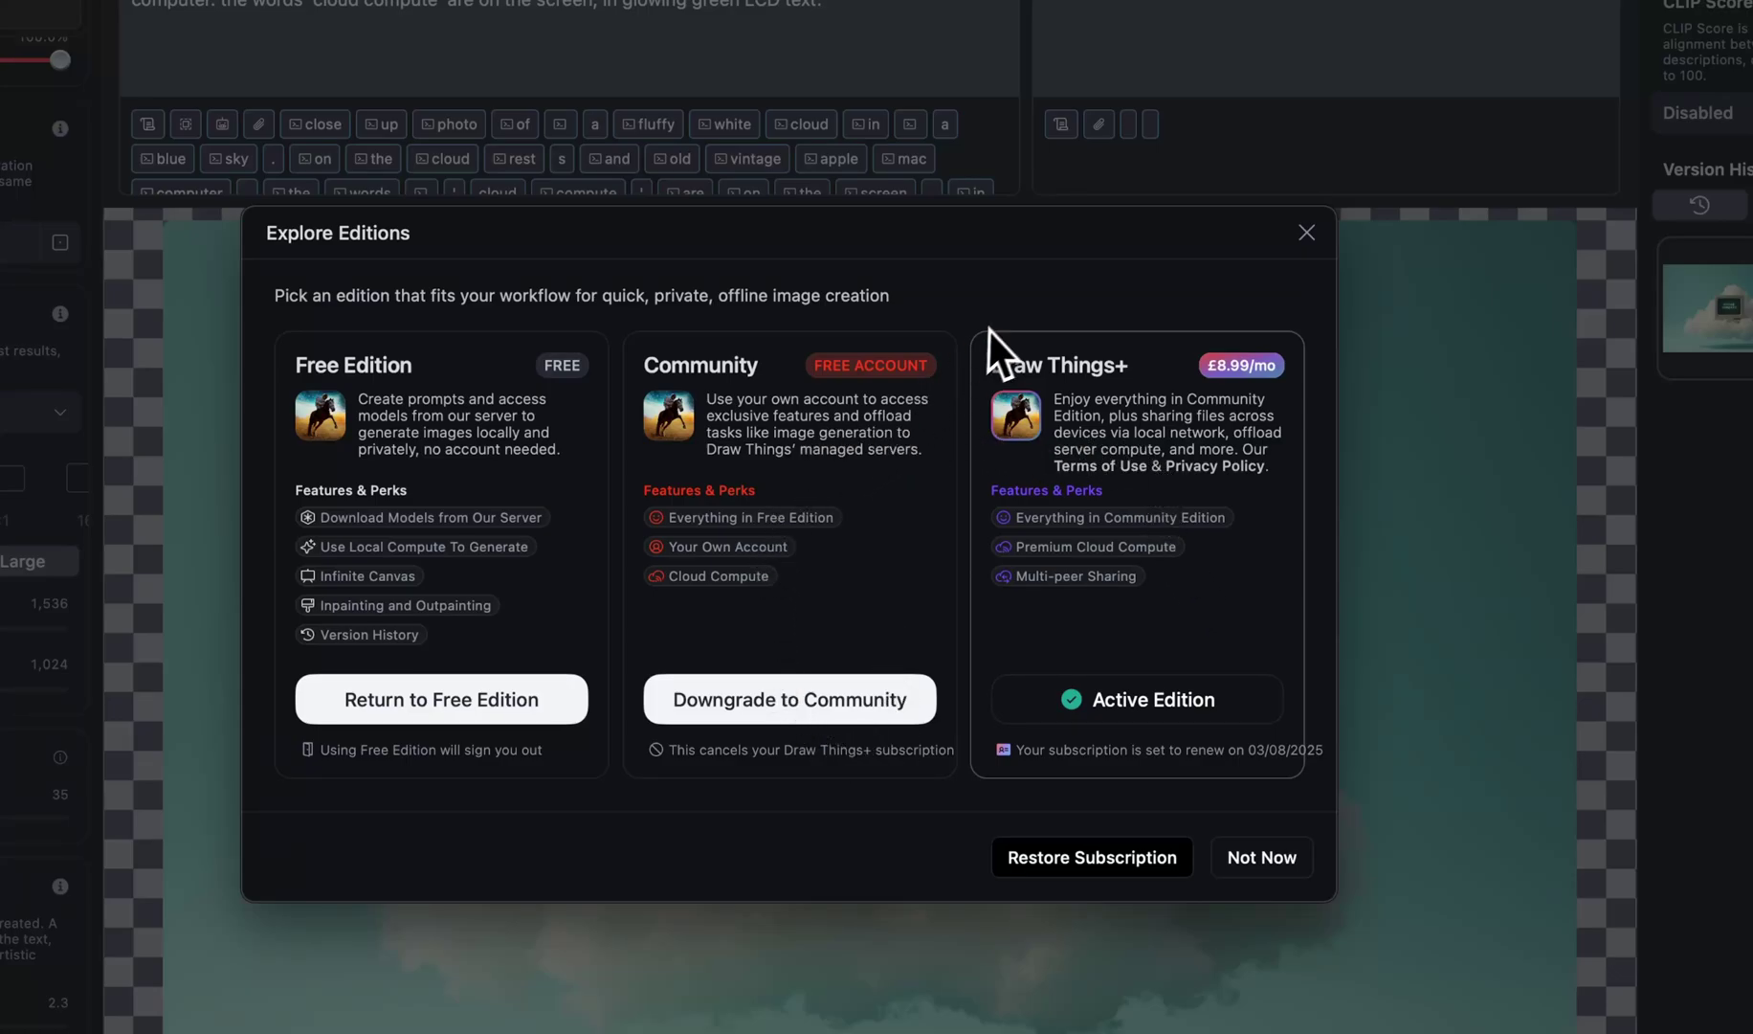
Close the editions and account views, and set Server Offload back to Draw Things+ Cloud Compute.
click(1308, 235)
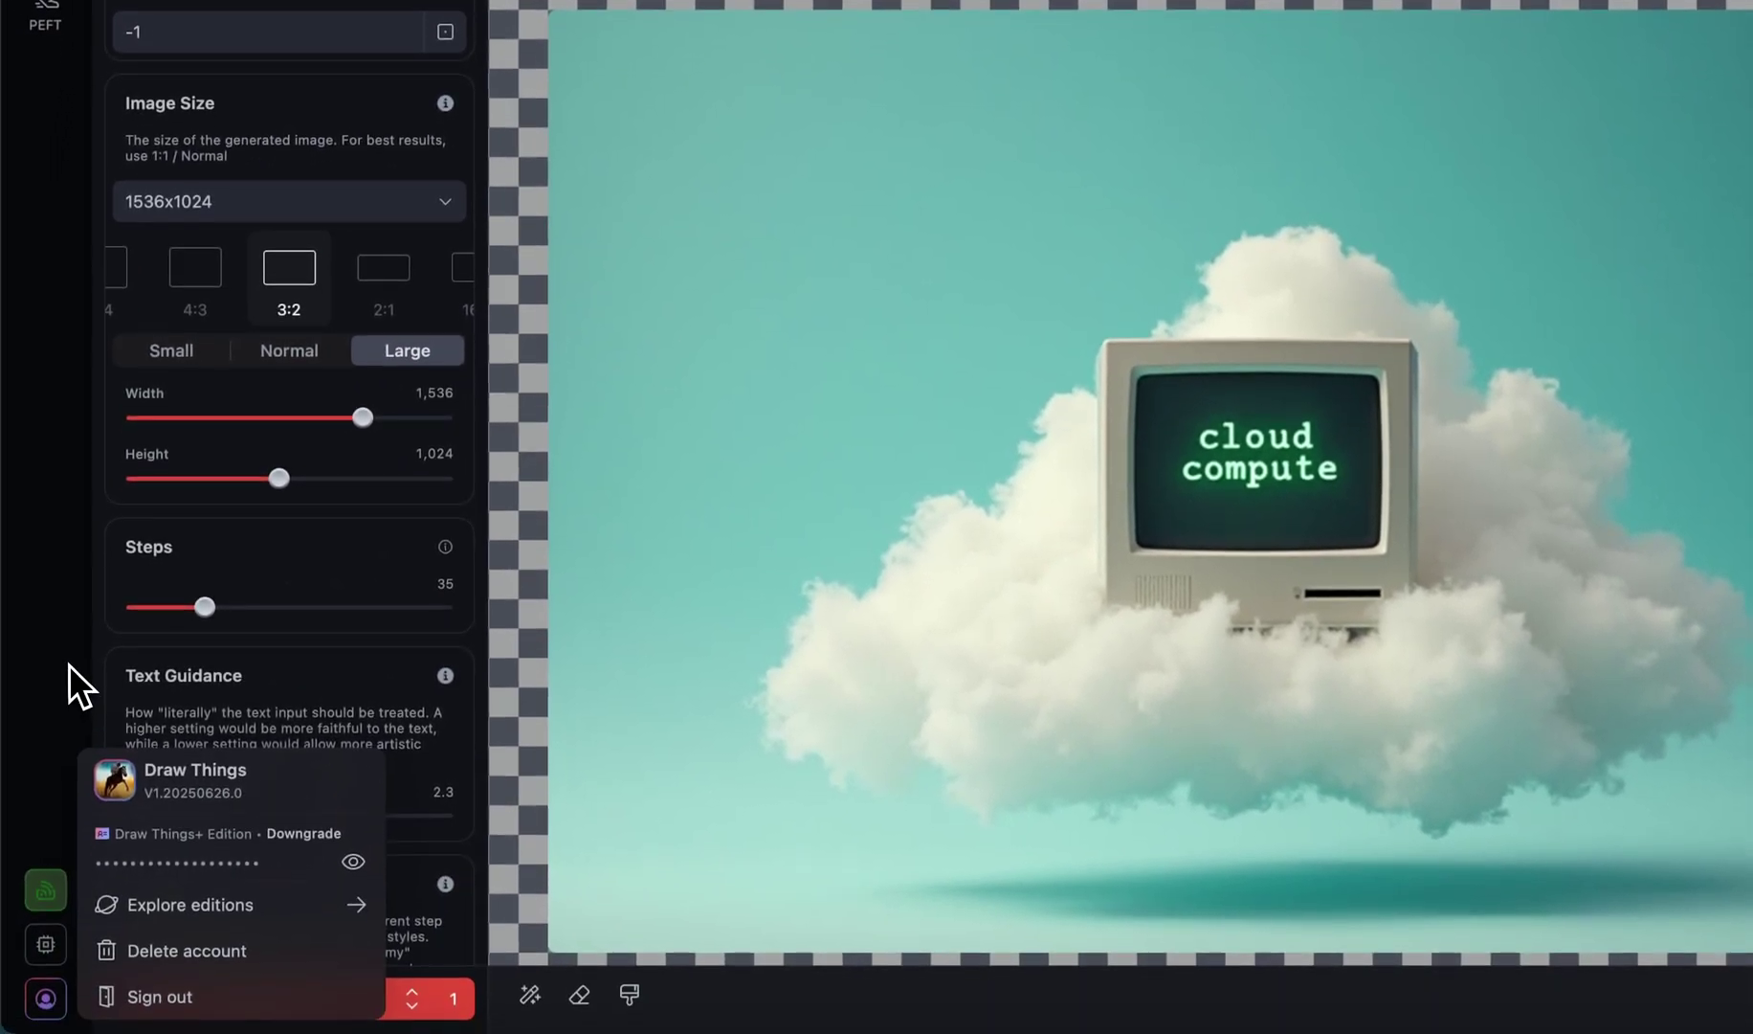
click(67, 710)
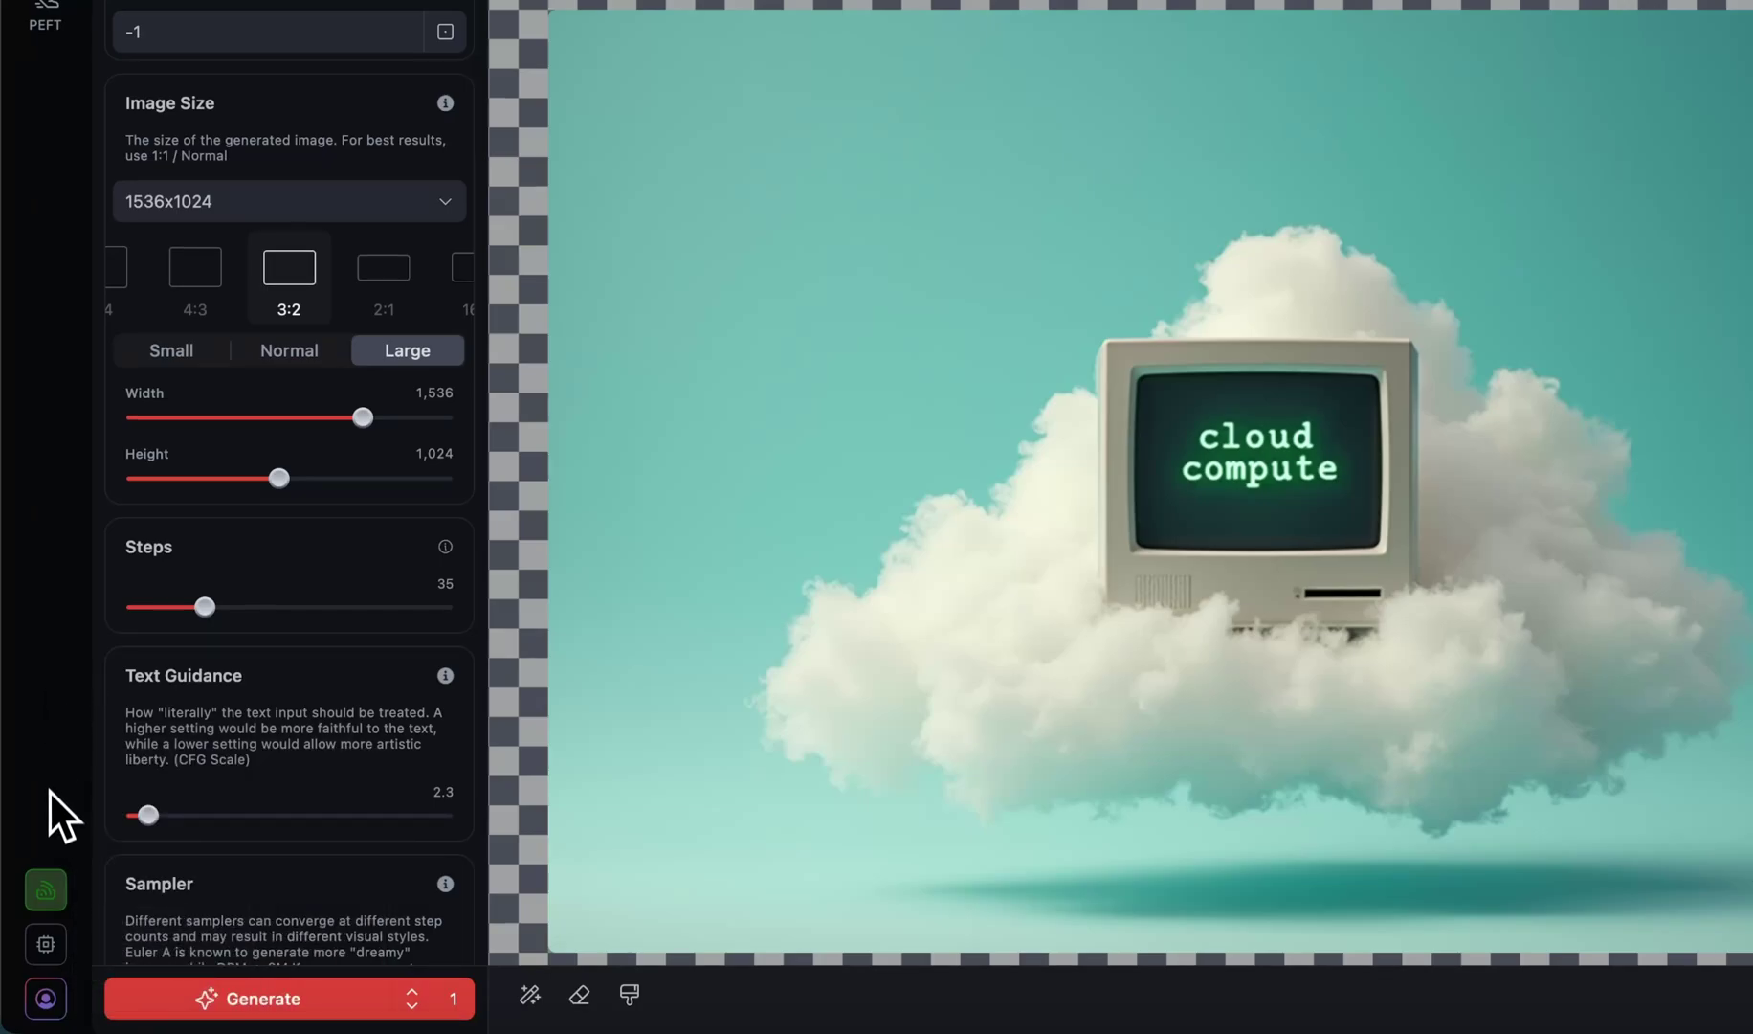
click(47, 894)
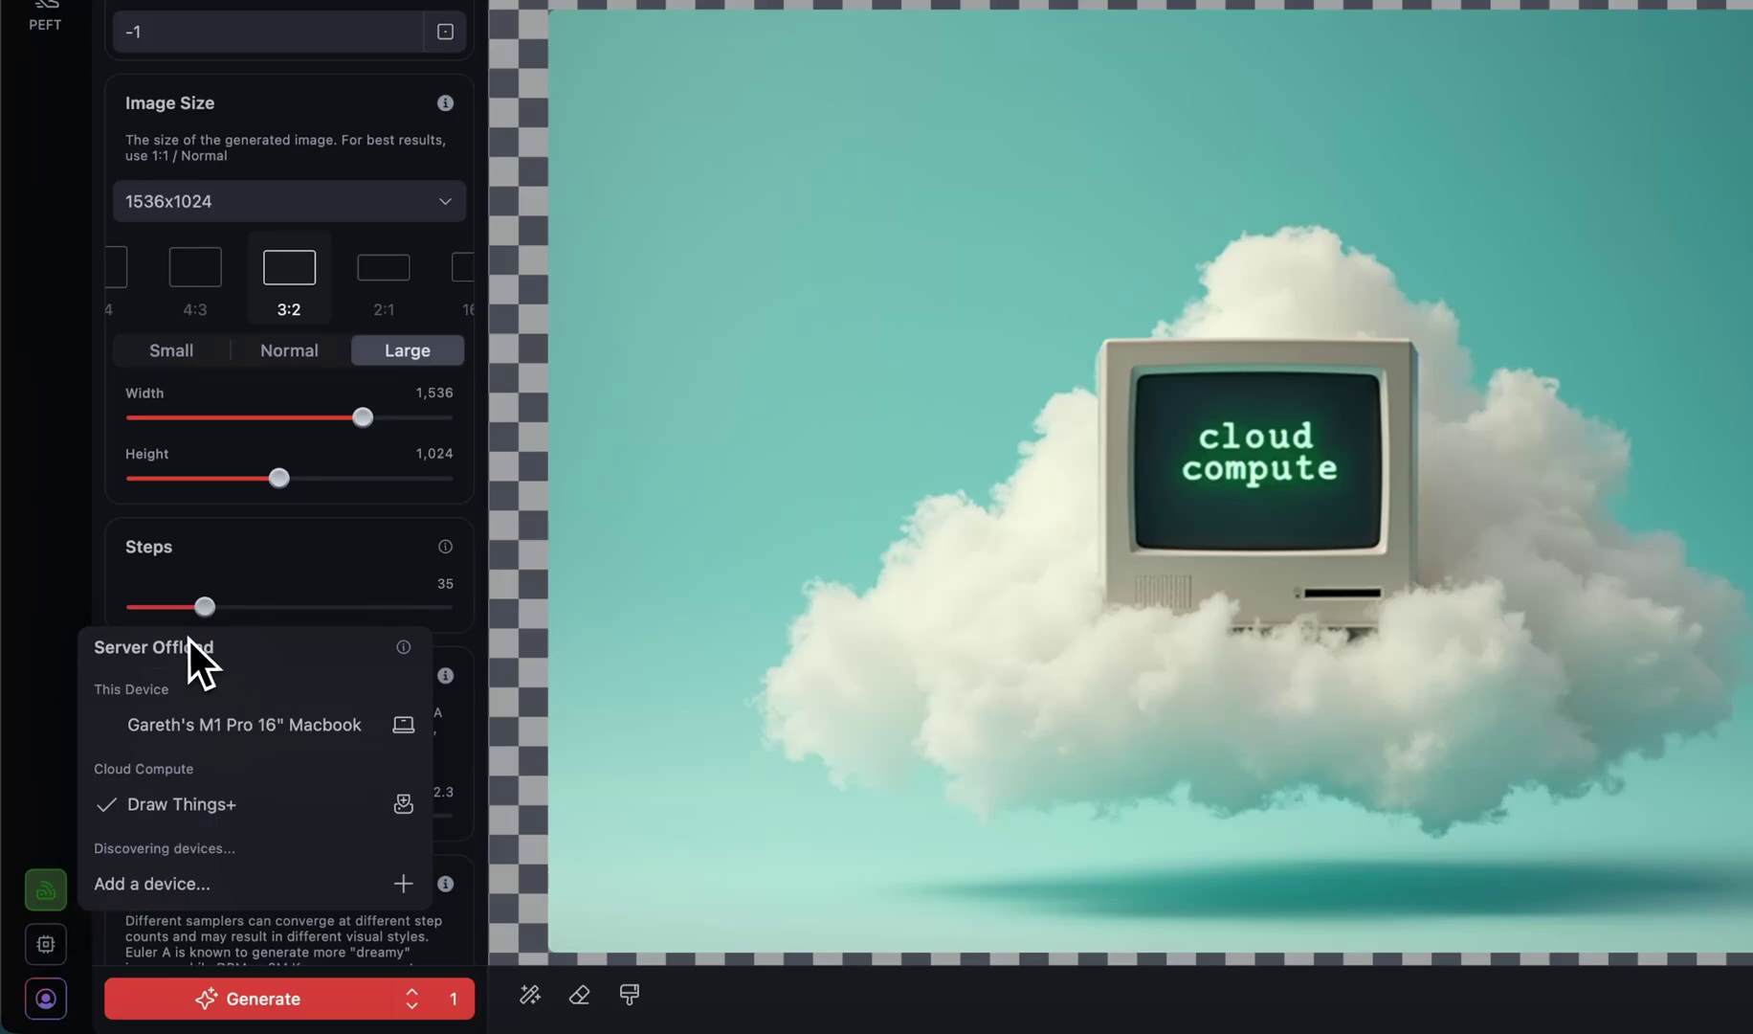
click(254, 727)
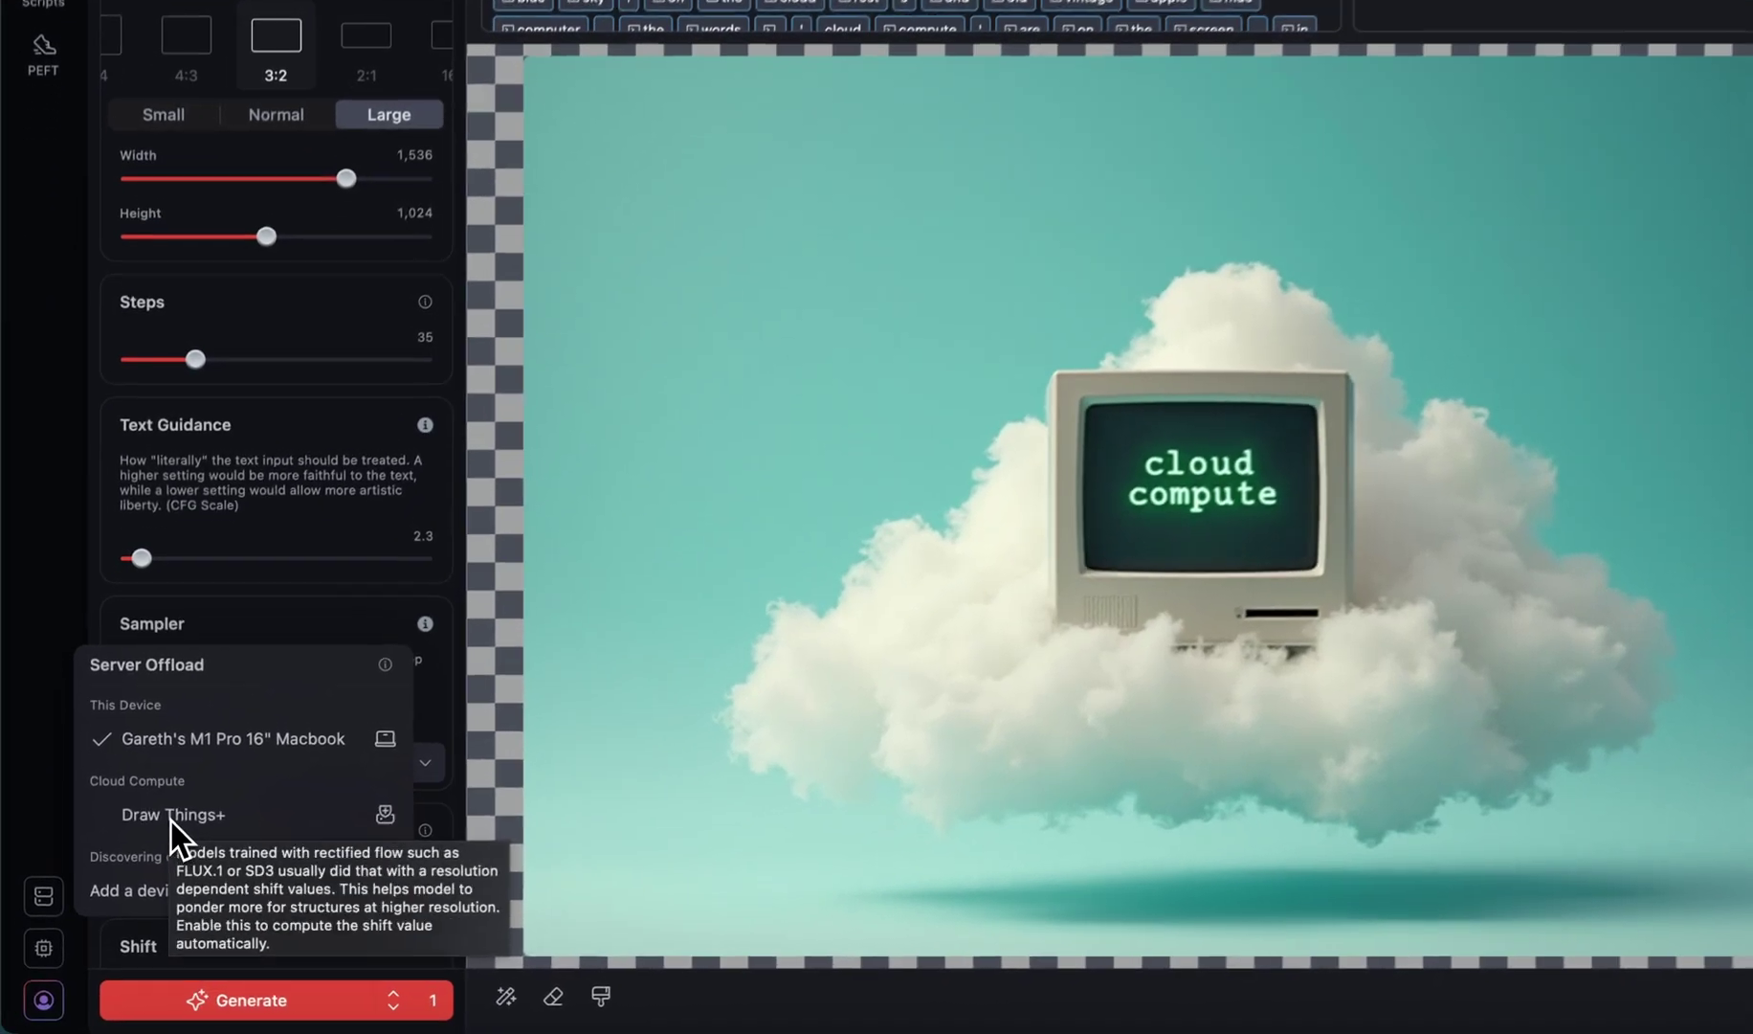
click(134, 865)
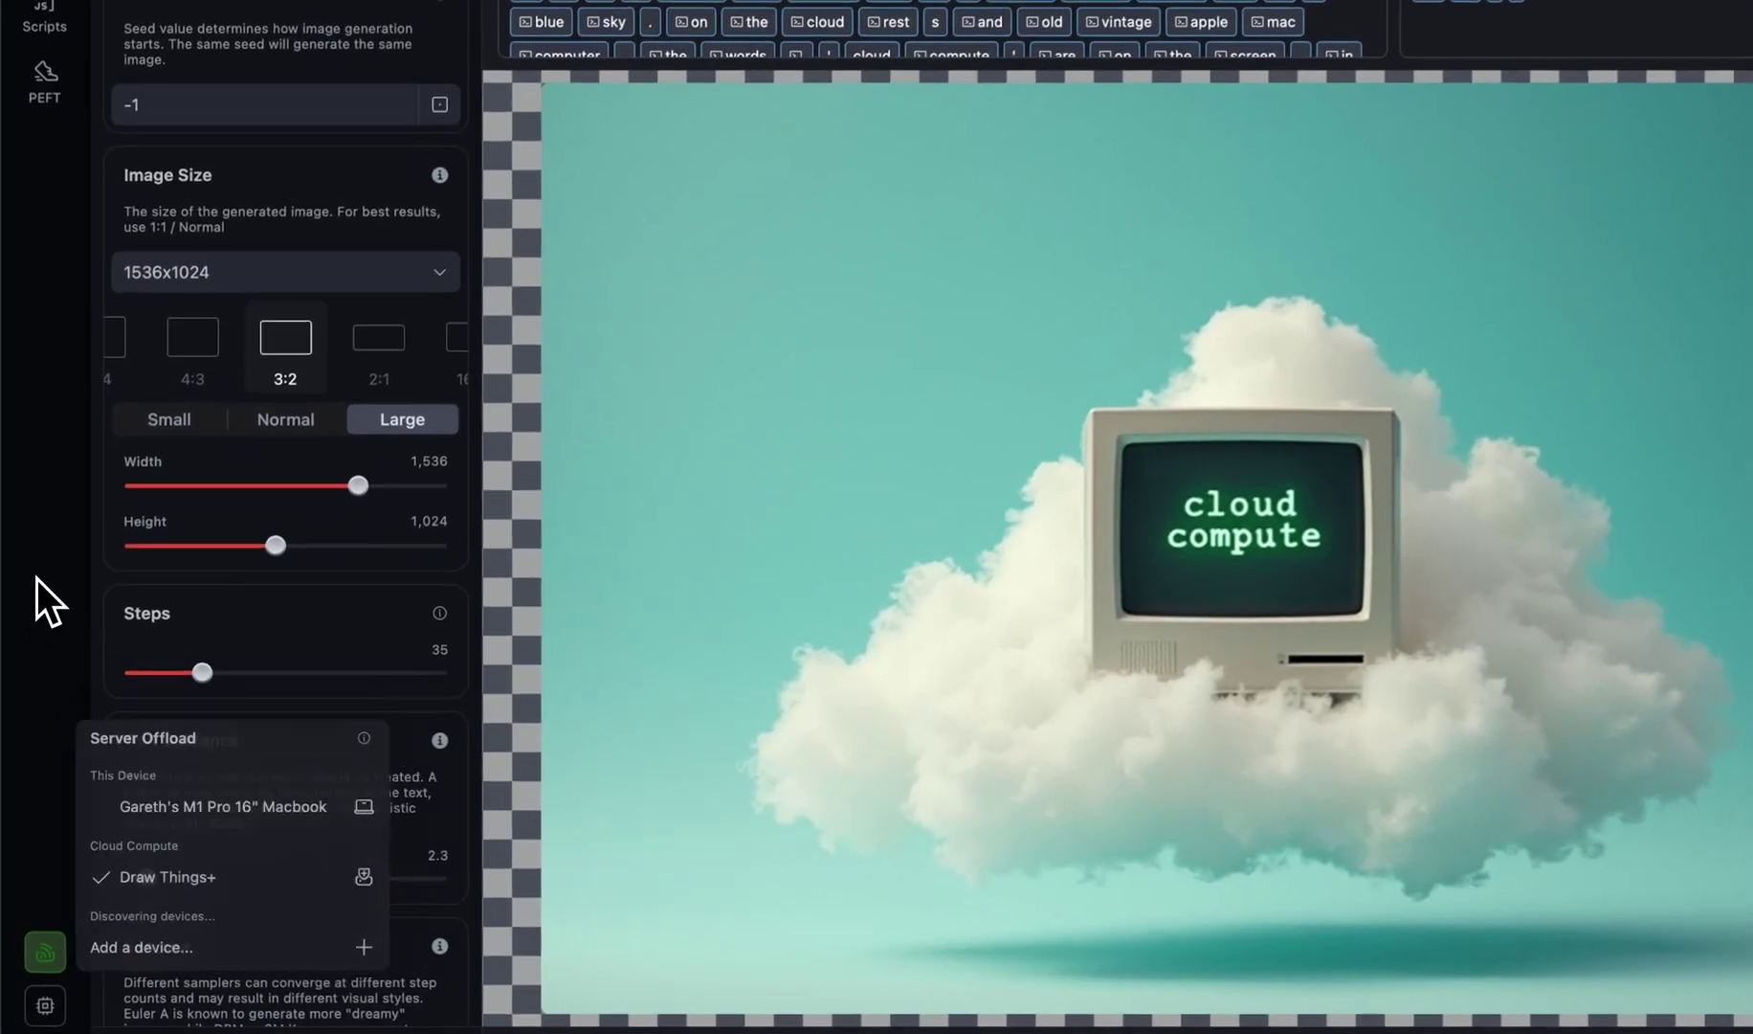
Return to the settings top and toggle the Lab Hours description, showing its 14,609 balance.
click(82, 660)
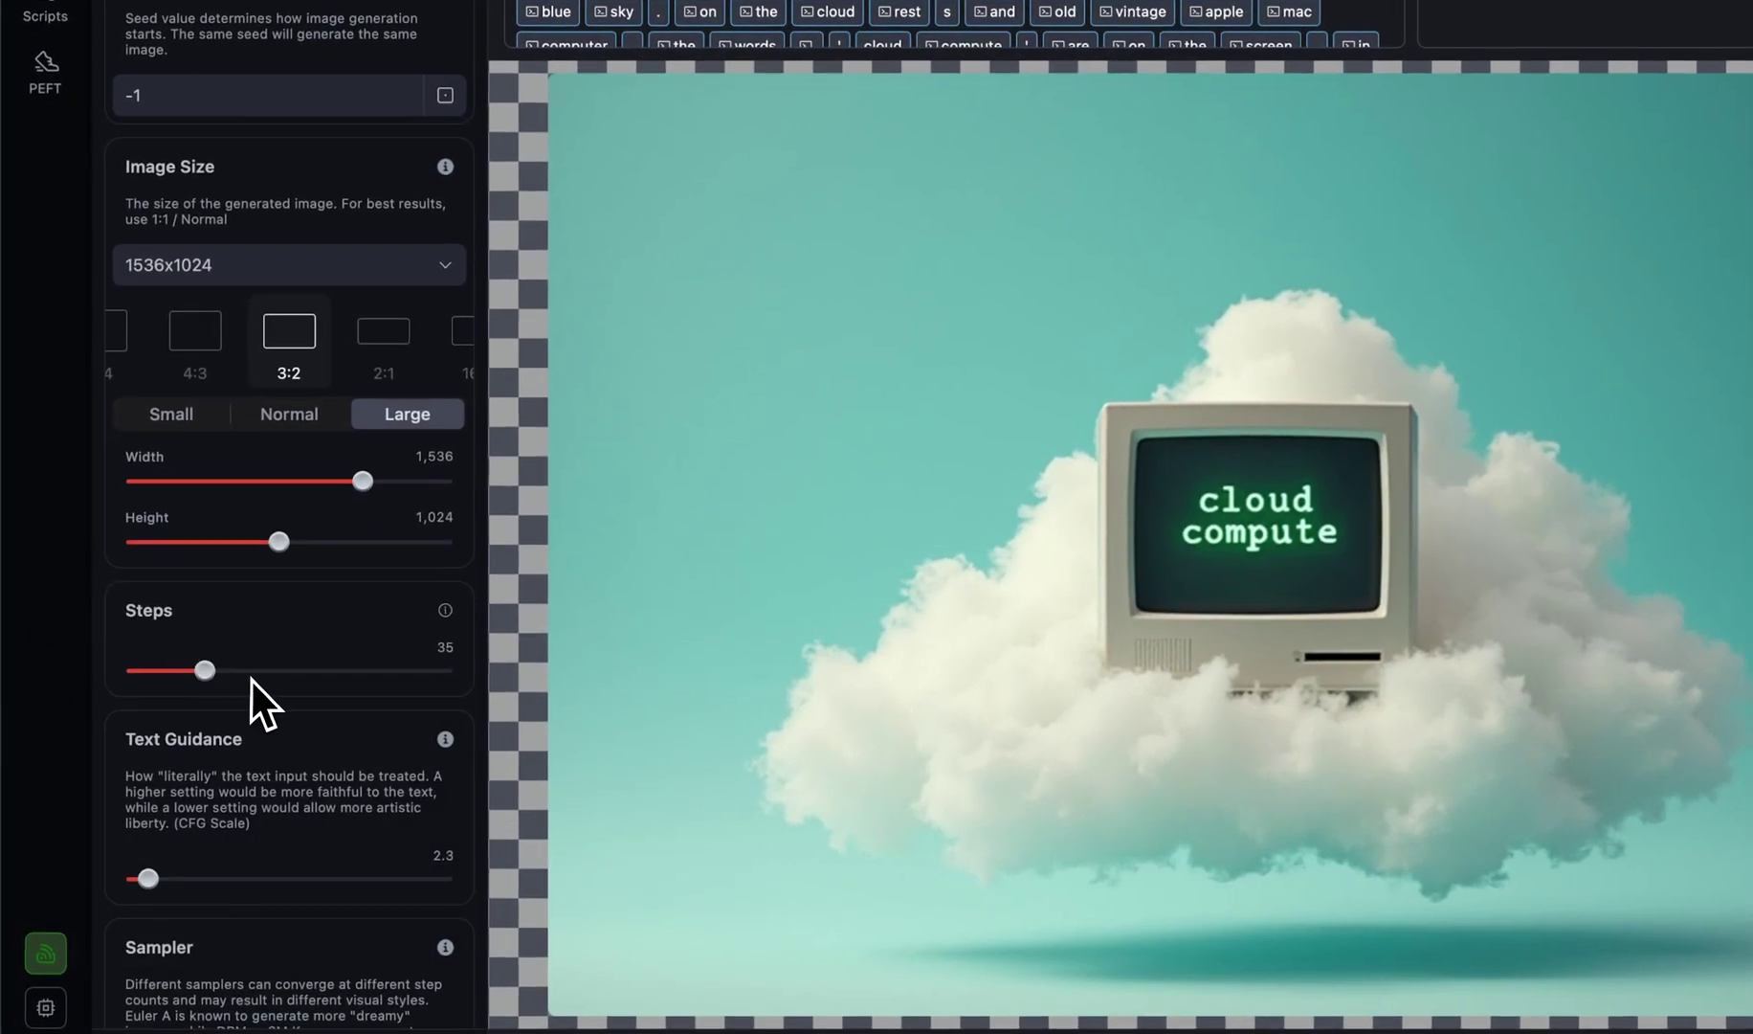
scroll(269, 685, up, 10)
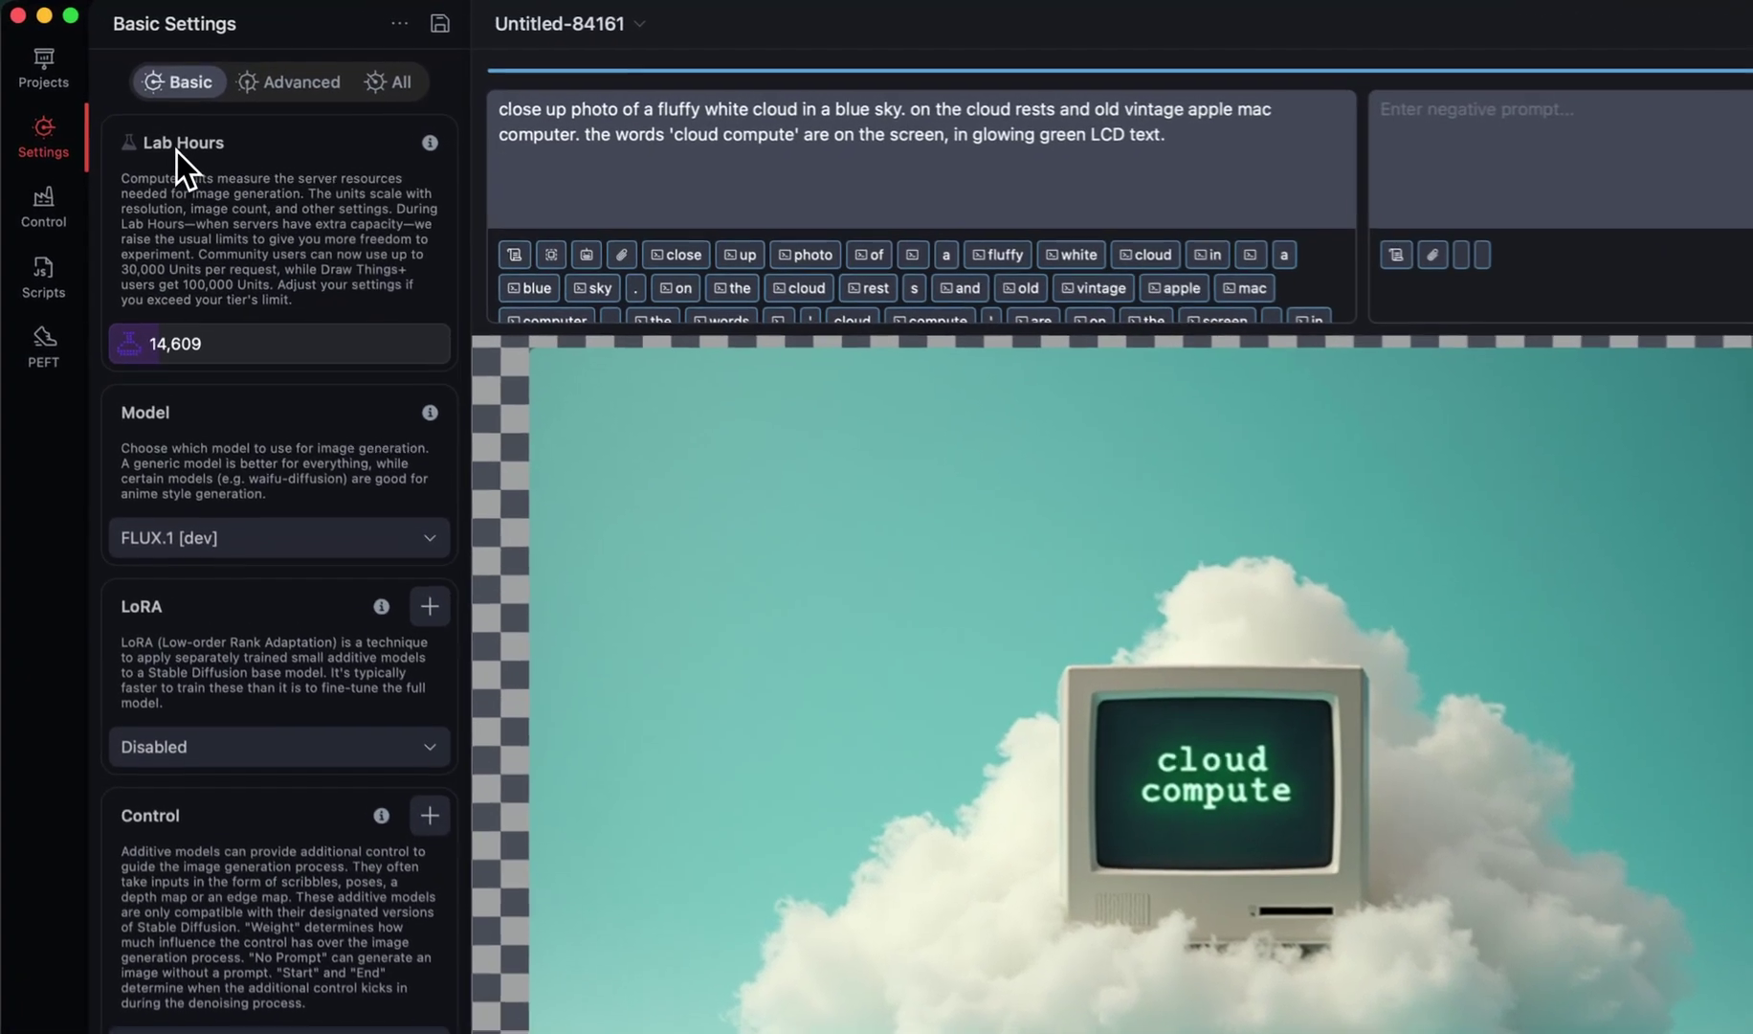
click(156, 113)
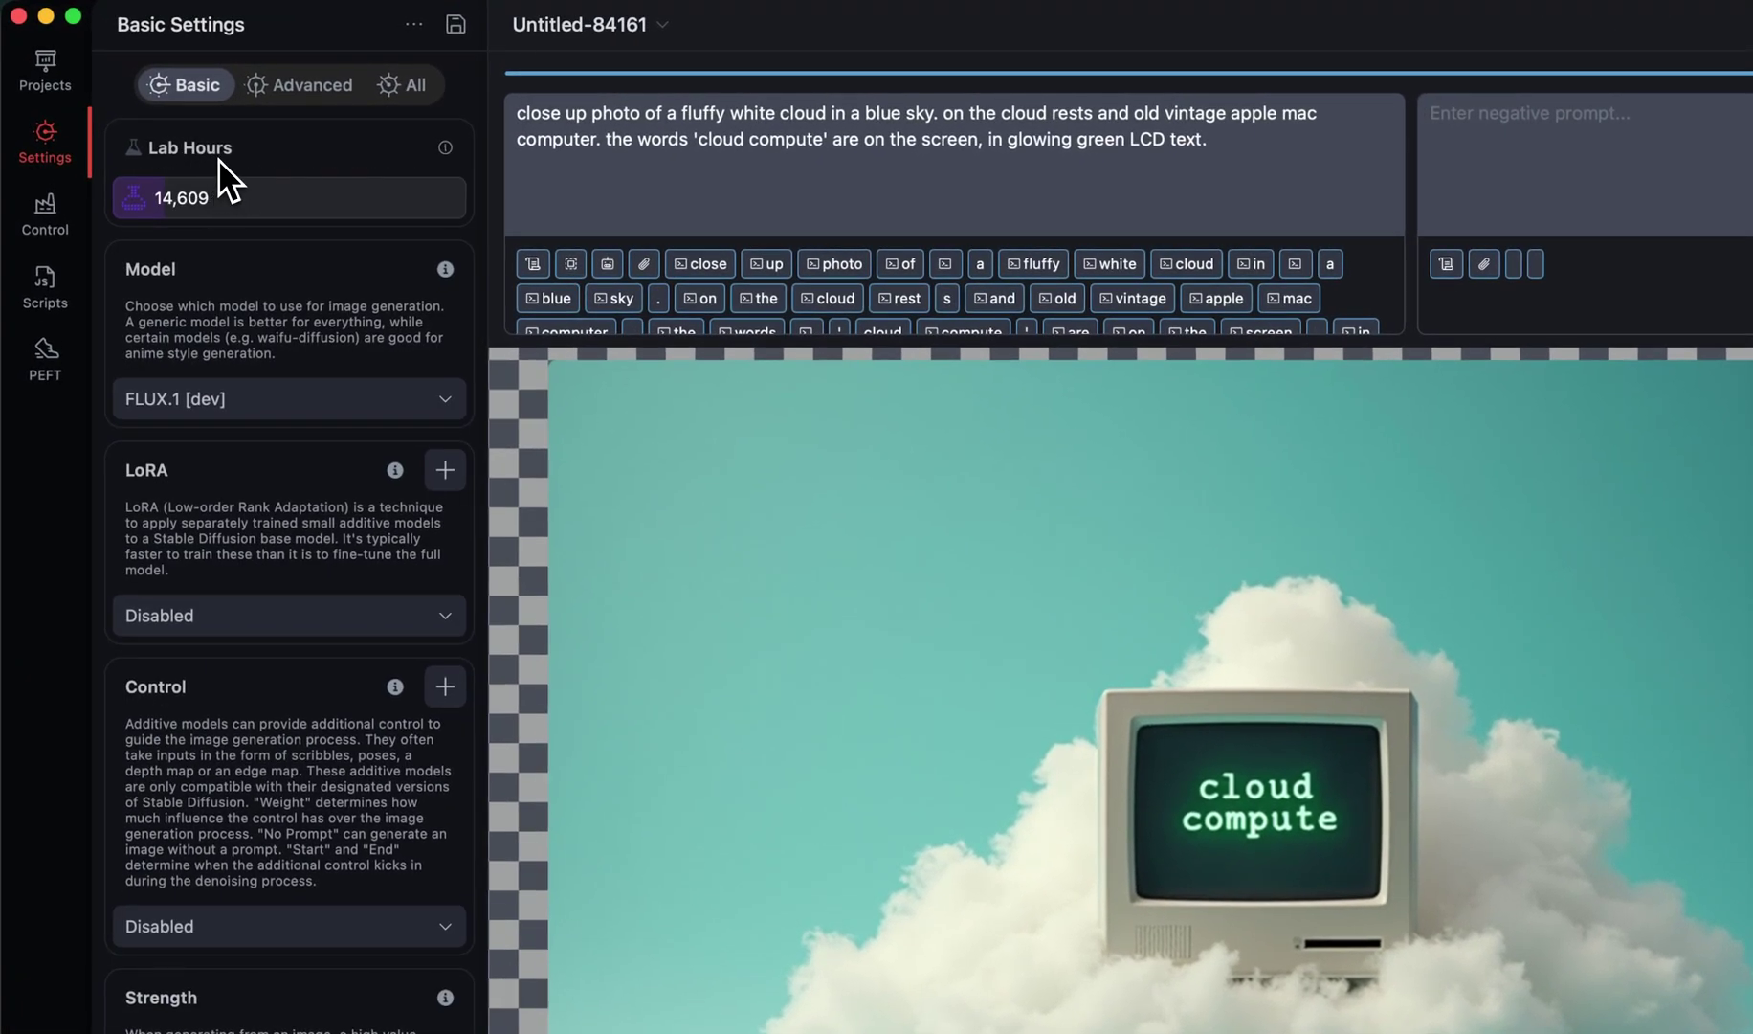
click(219, 159)
click(188, 149)
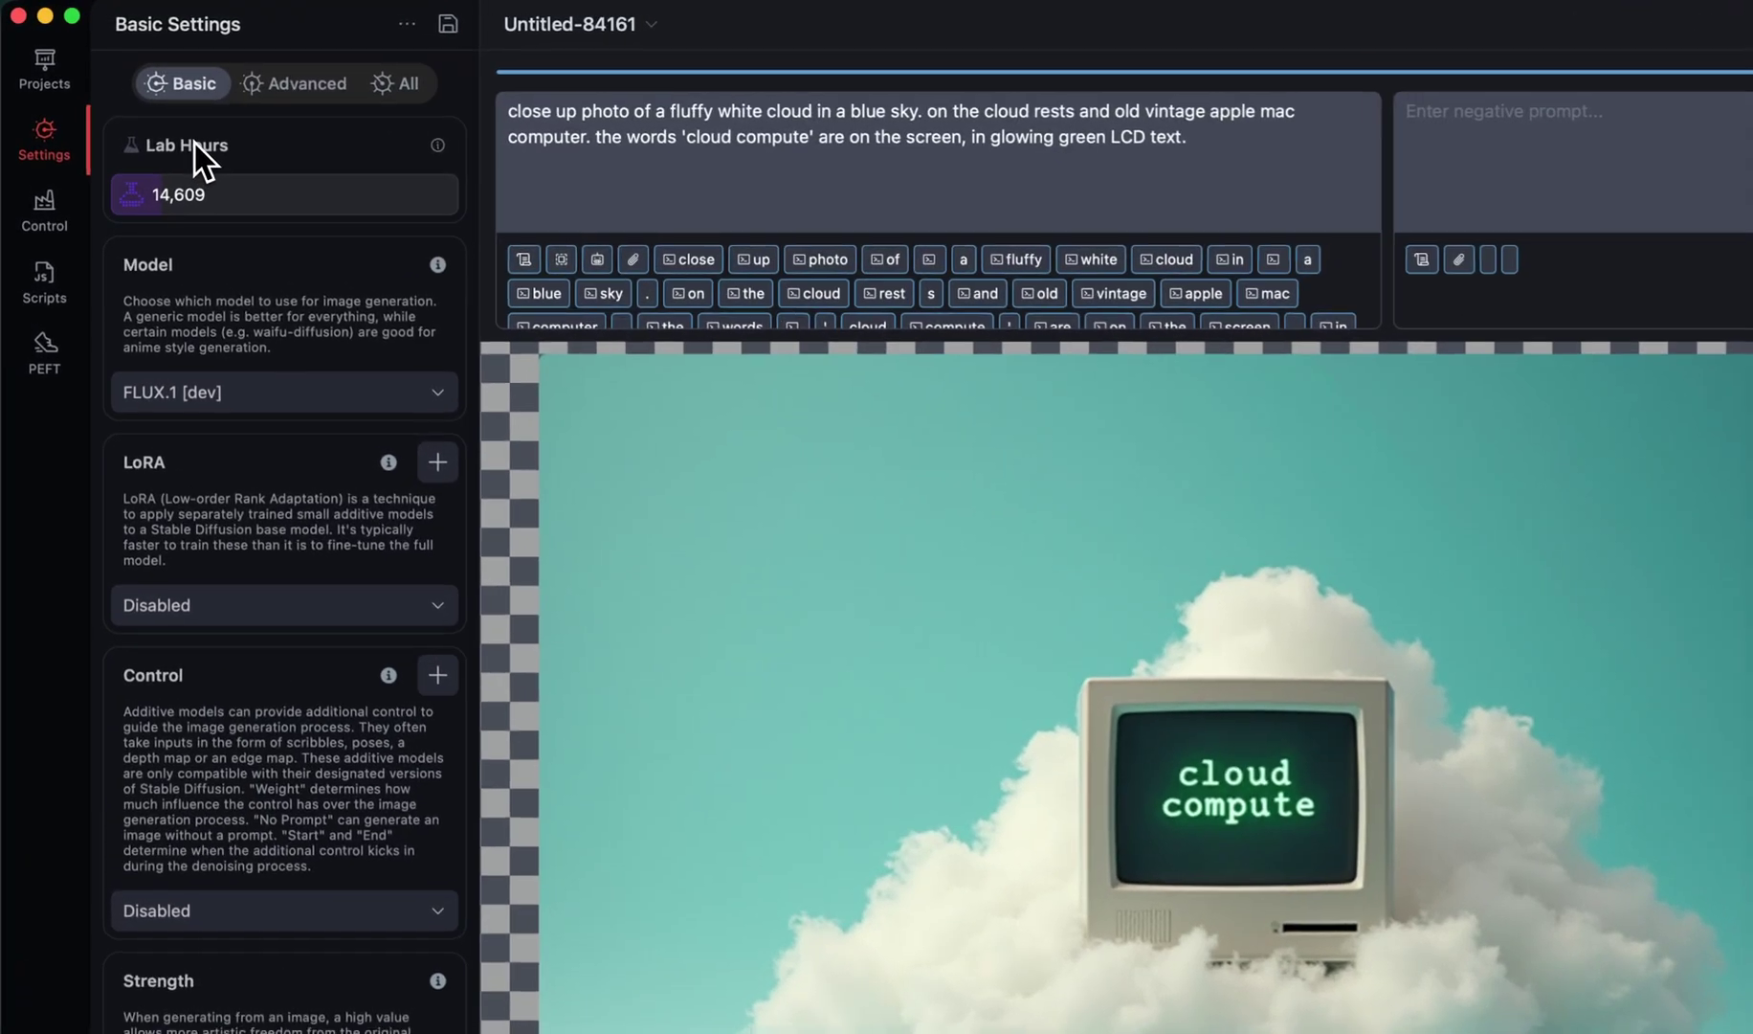
click(148, 110)
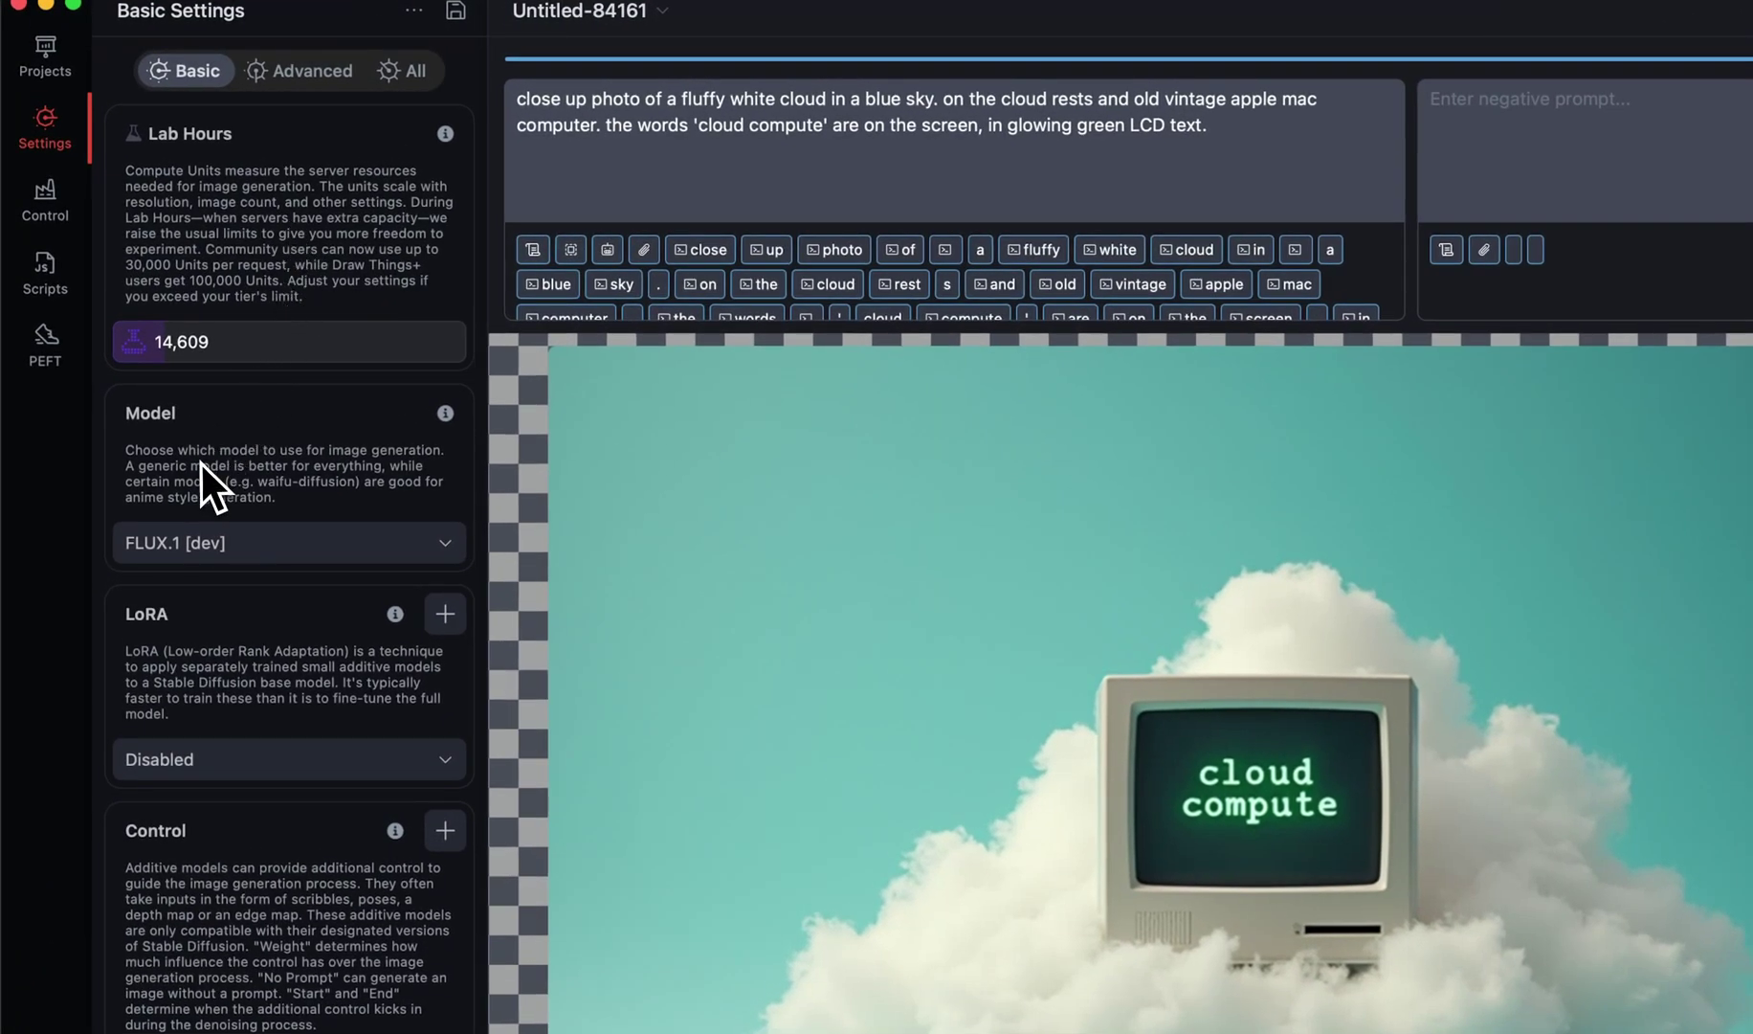
scroll(203, 474, down, 6)
scroll(203, 386, down, 5)
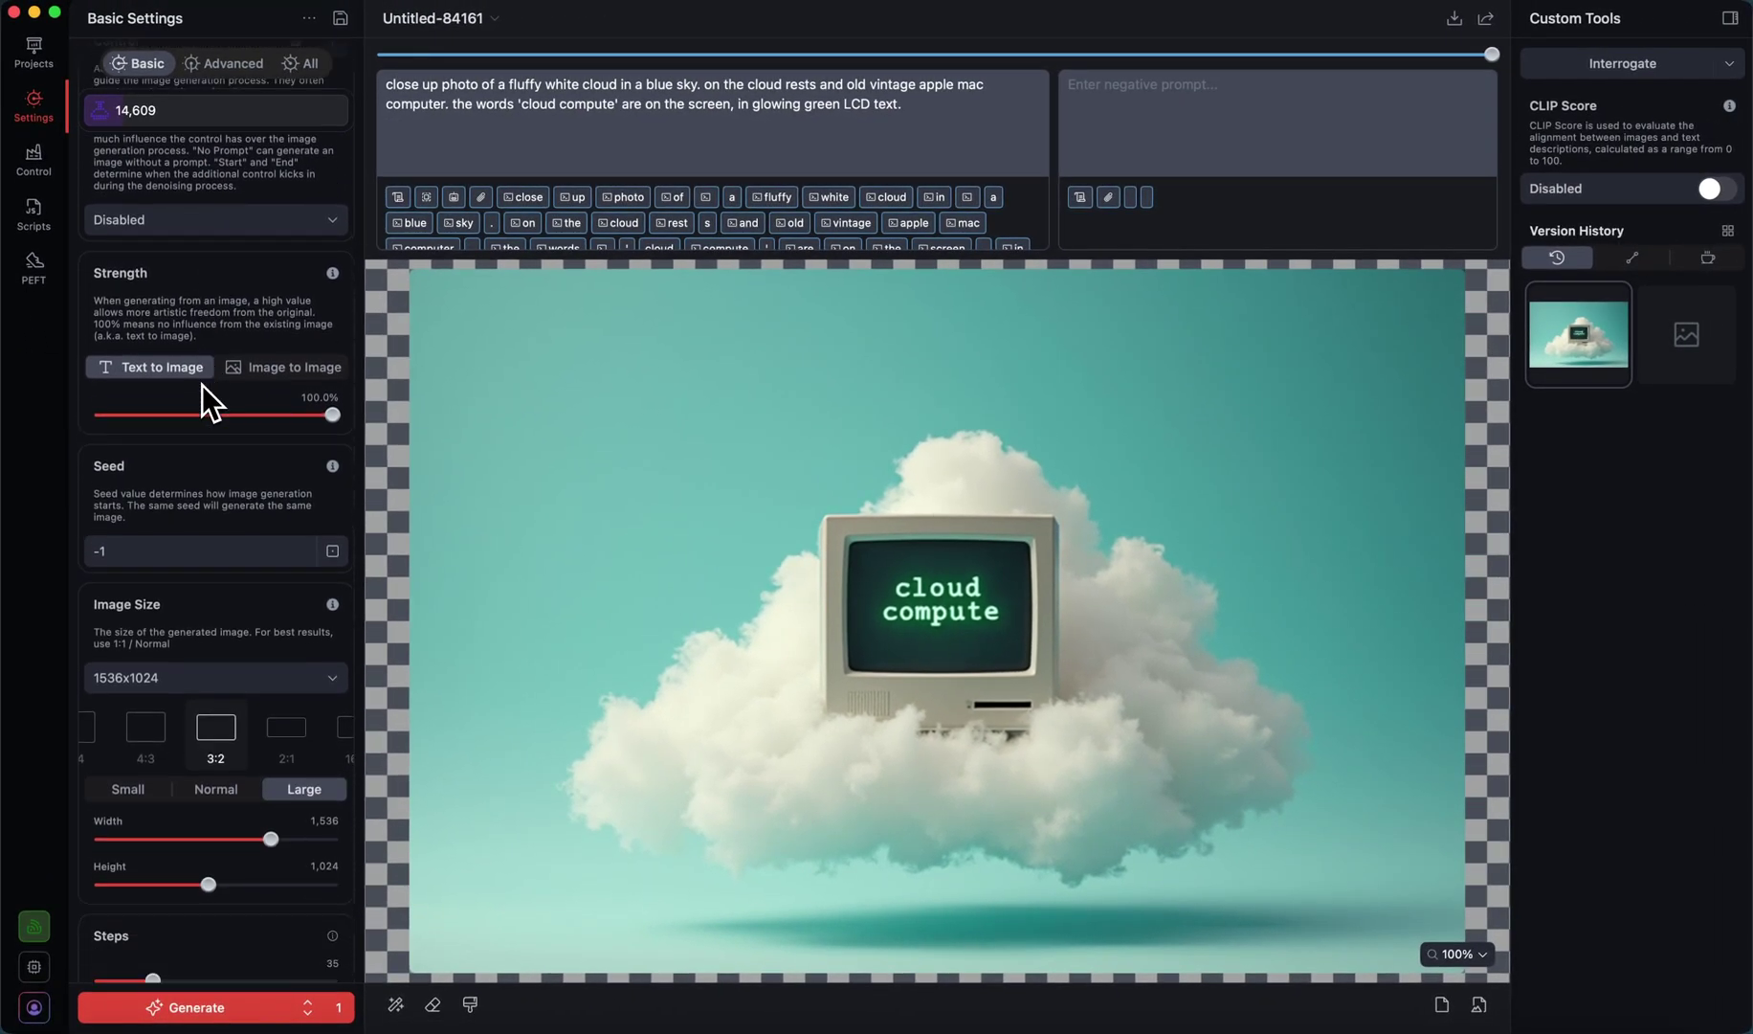
scroll(222, 622, down, 3)
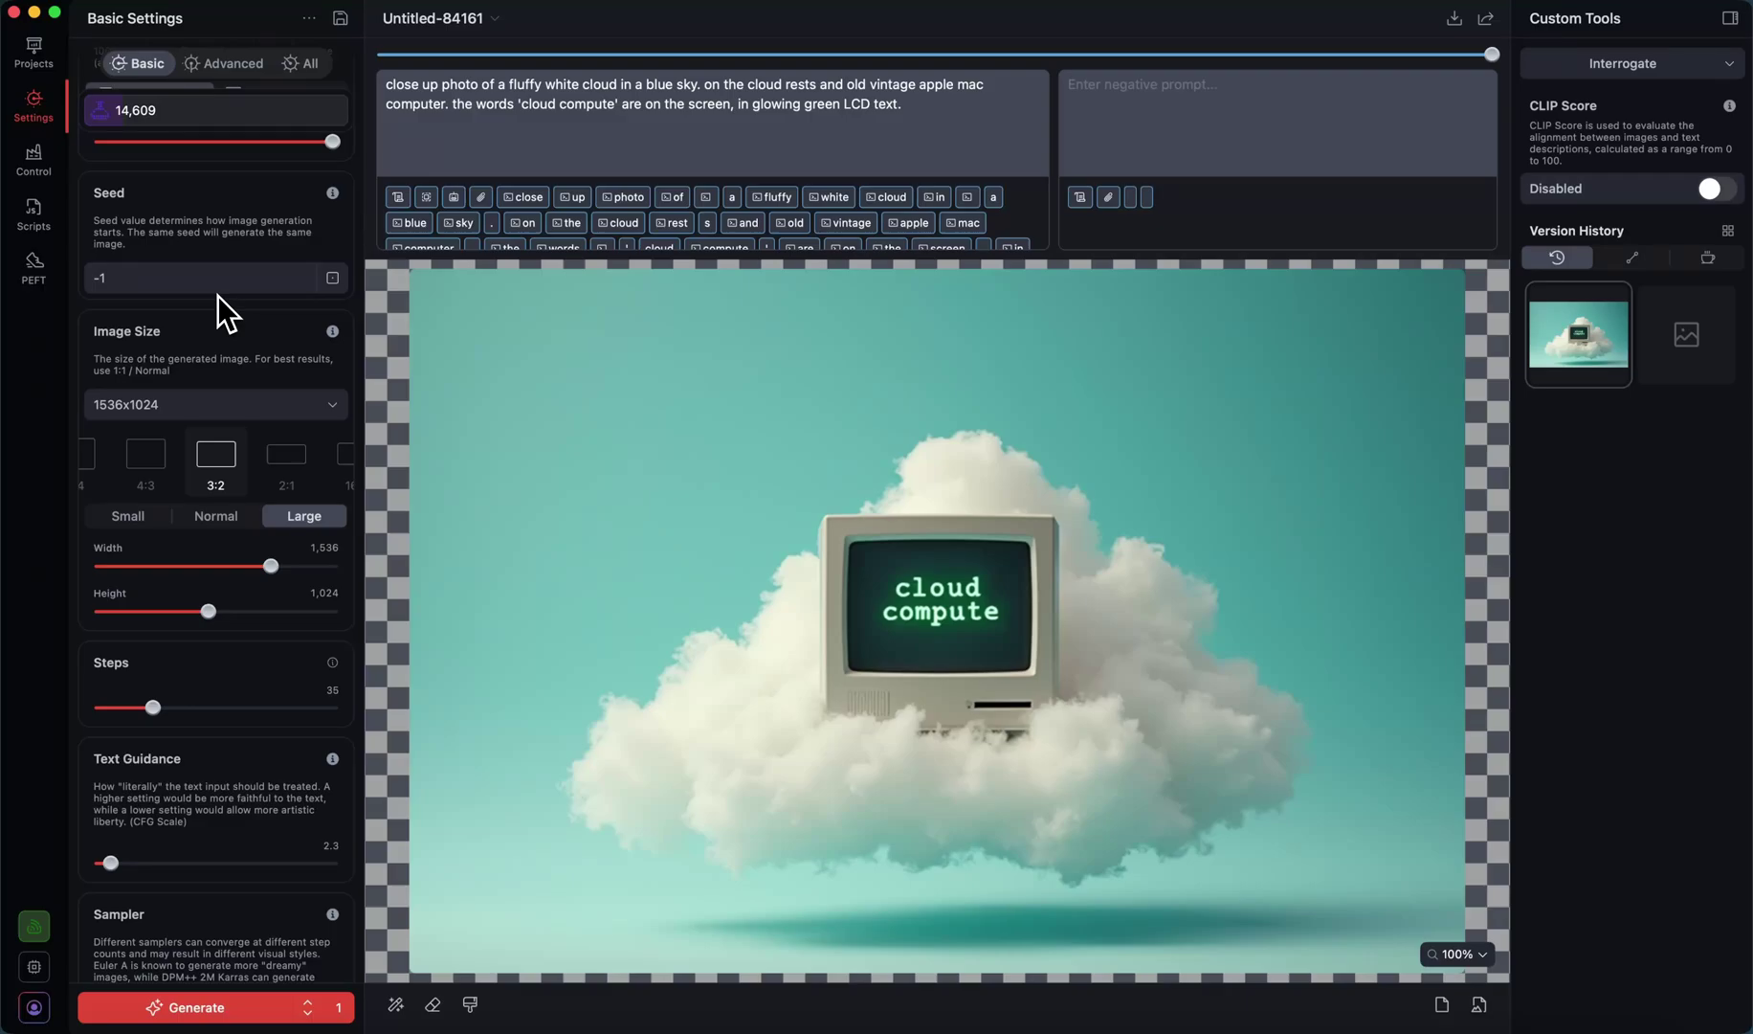
scroll(160, 204, up, 2)
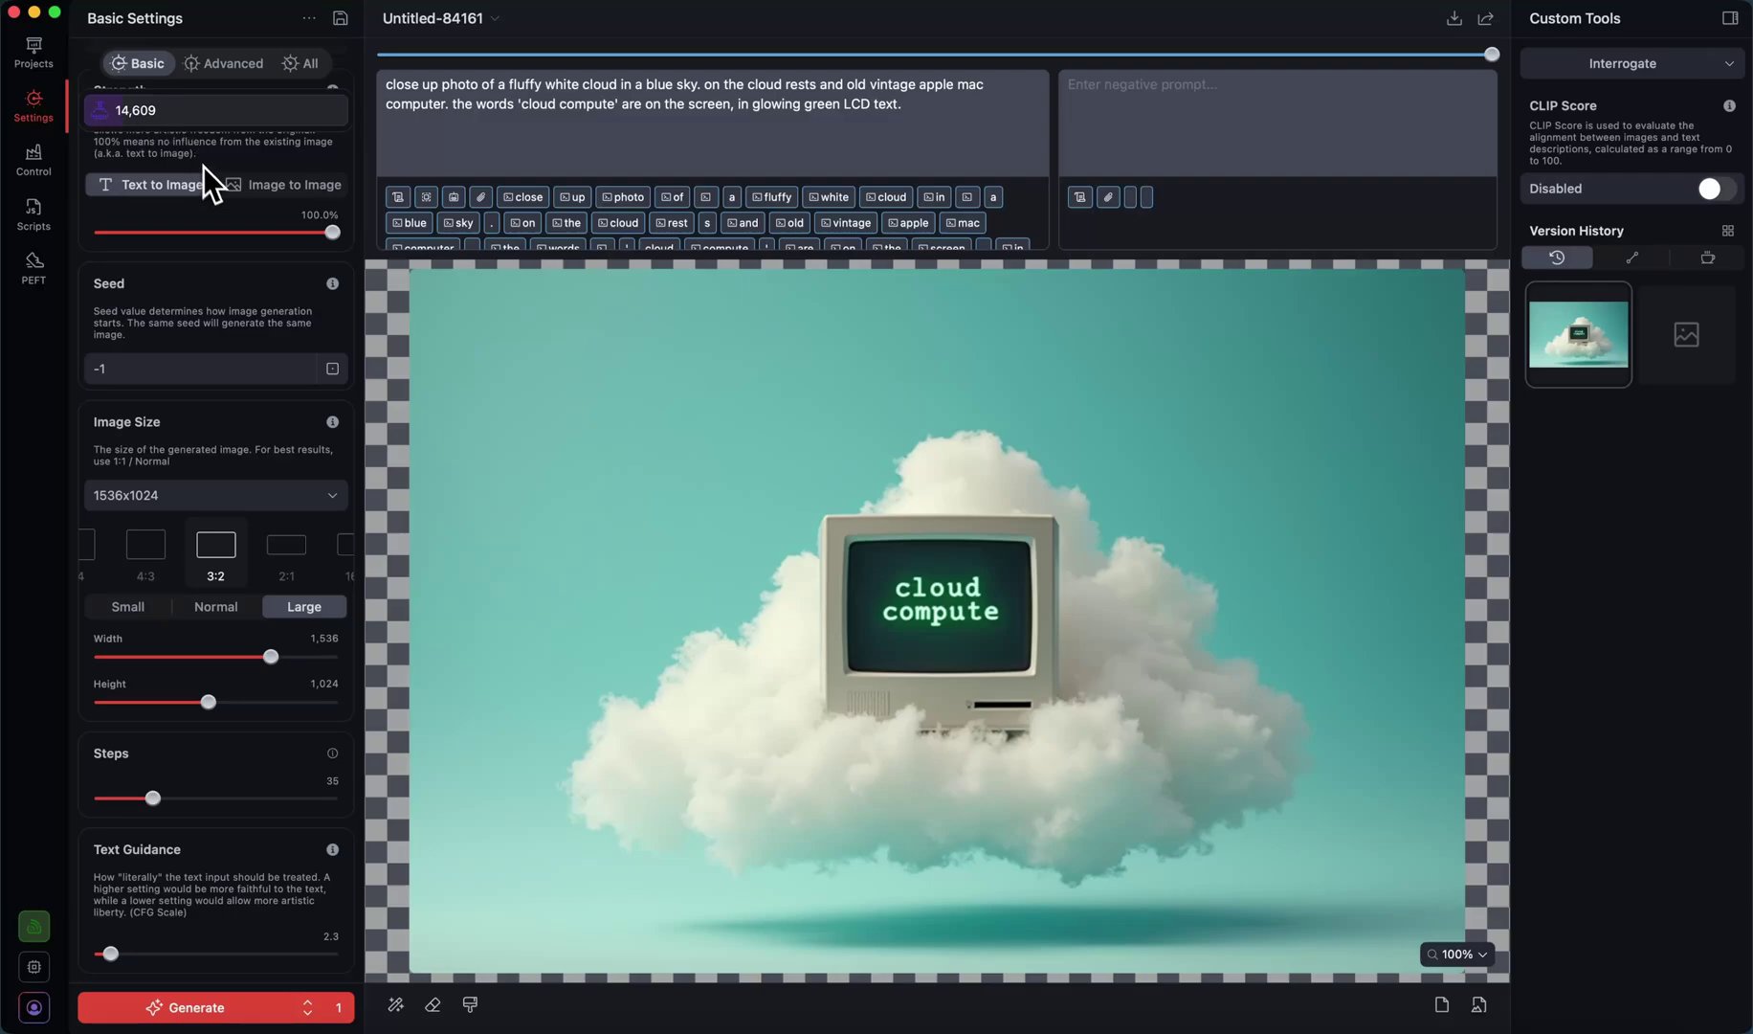
scroll(200, 260, down, 5)
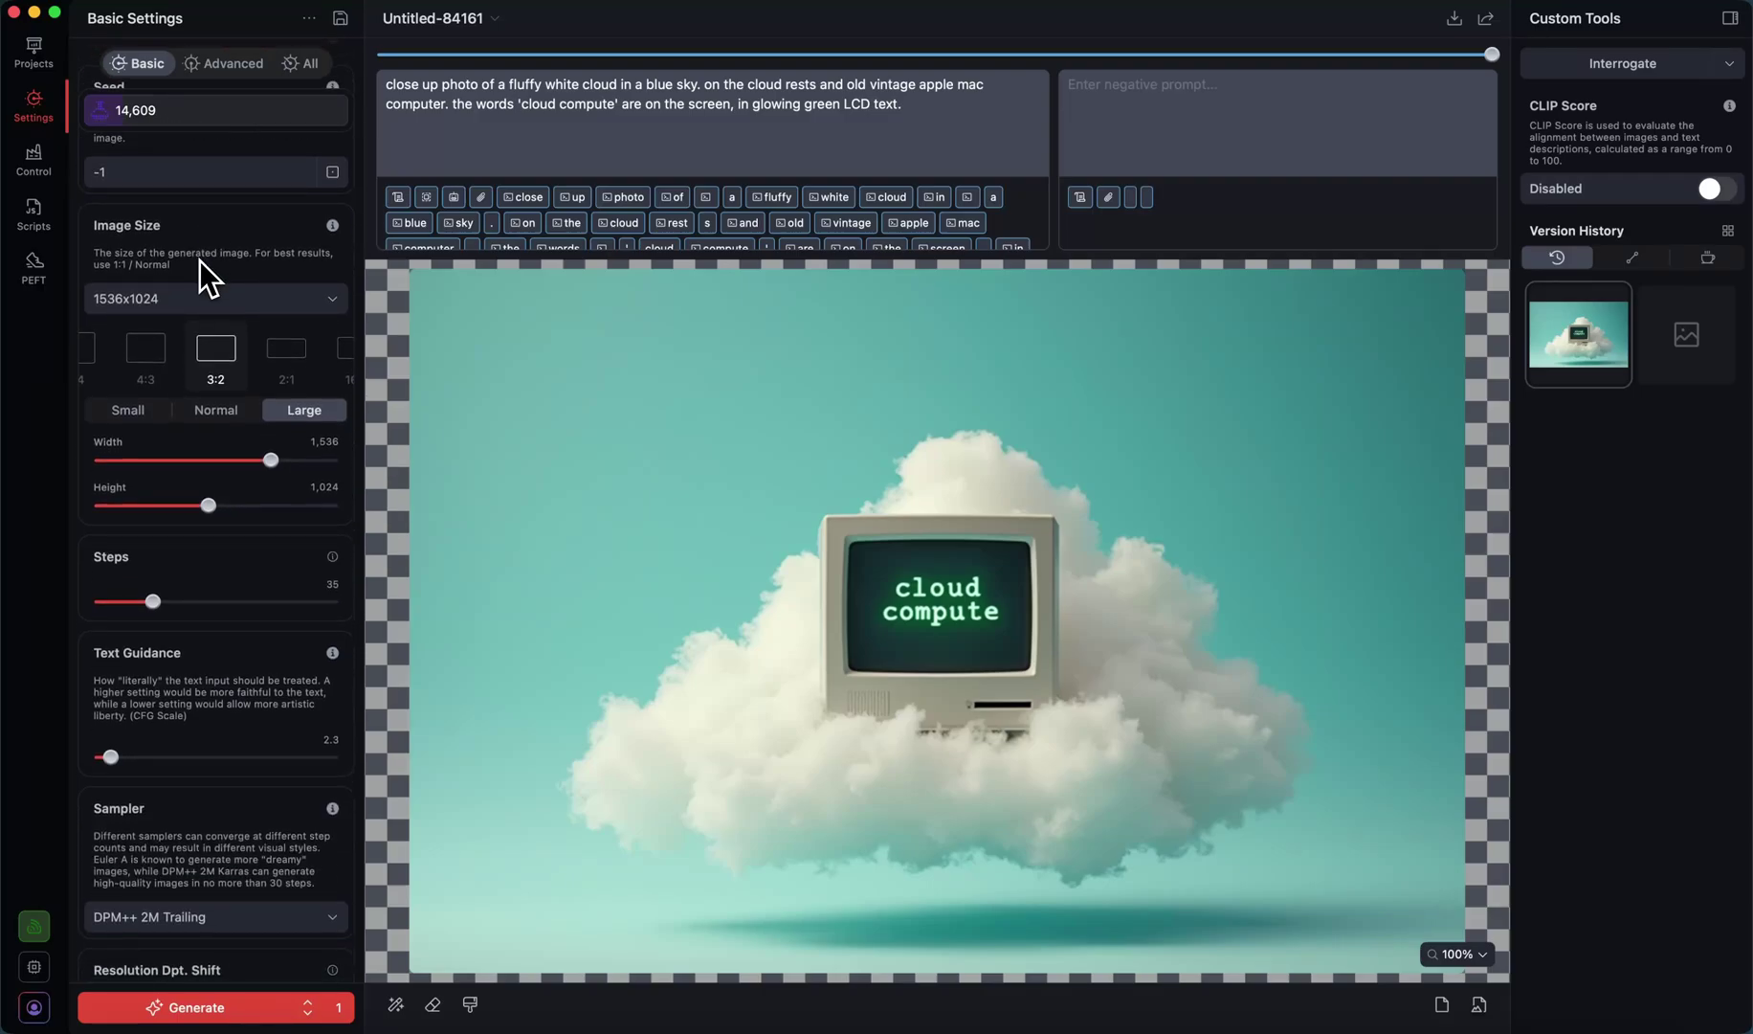
scroll(199, 260, up, 2)
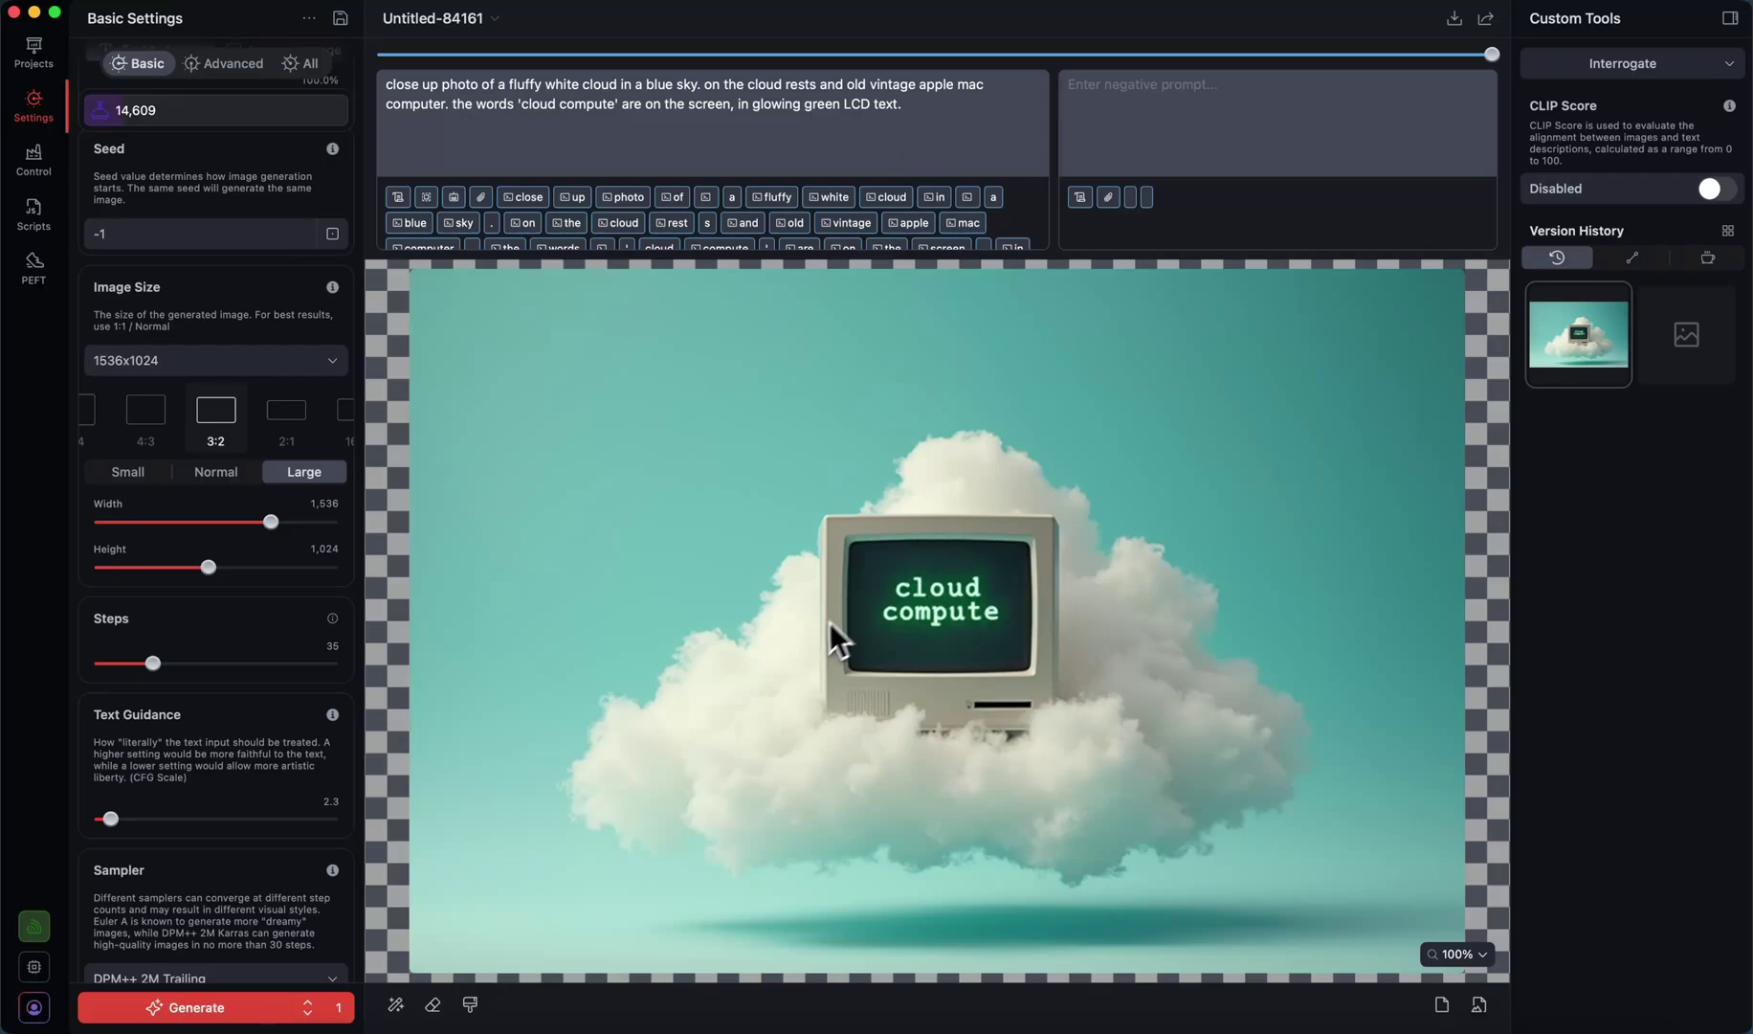
Generate a second 1536x1024 FLUX.1 [dev] image of the vintage Mac on a cloud.
click(254, 1020)
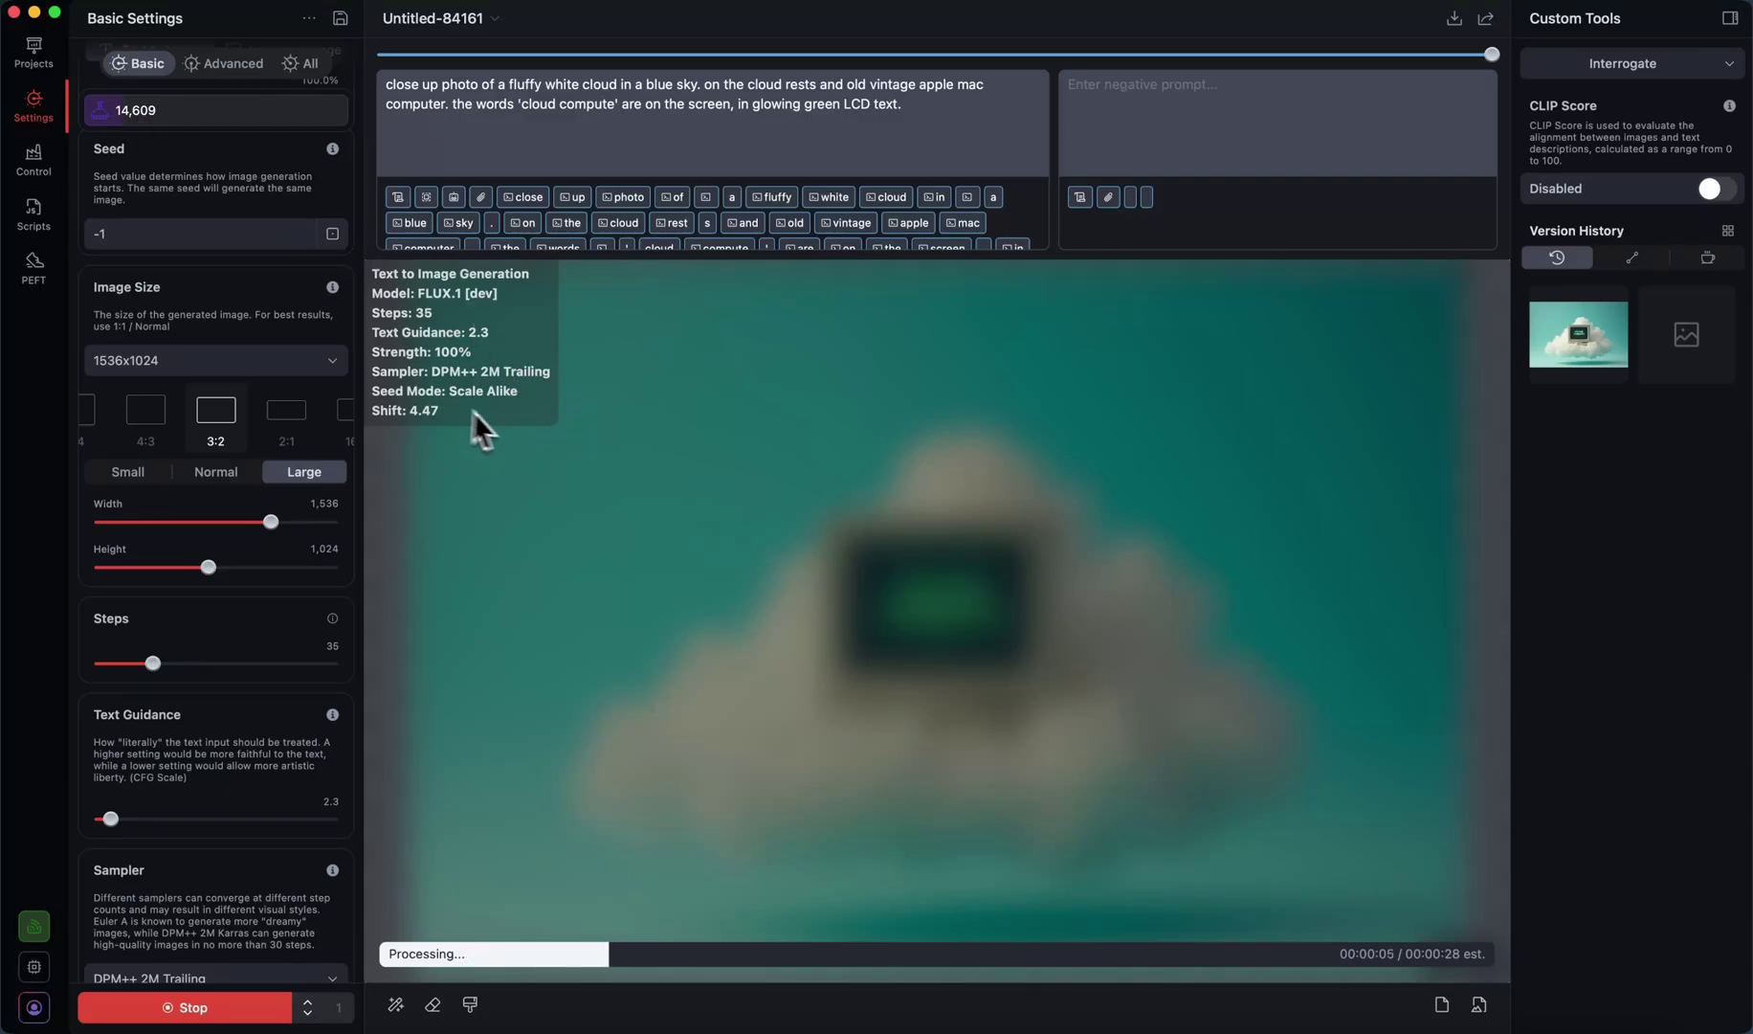
scroll(251, 247, up, 5)
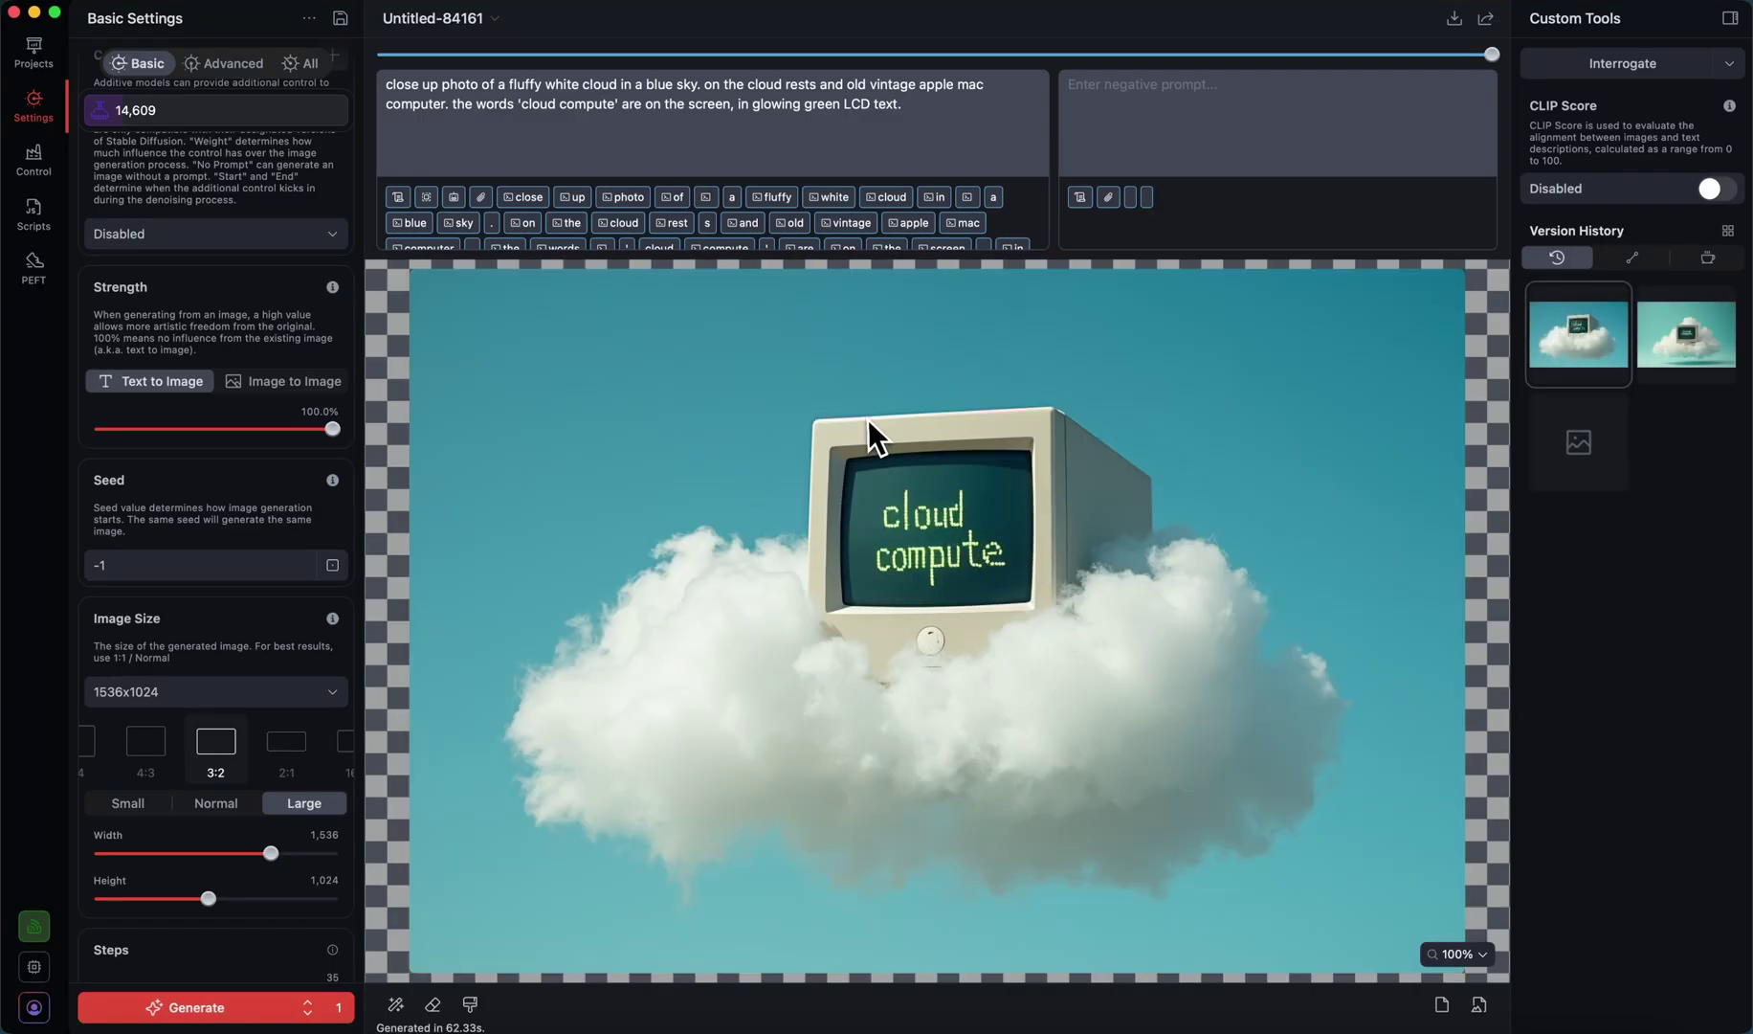
Compare the two version-history images, then generate a batch of 3 from the same prompt.
click(1673, 336)
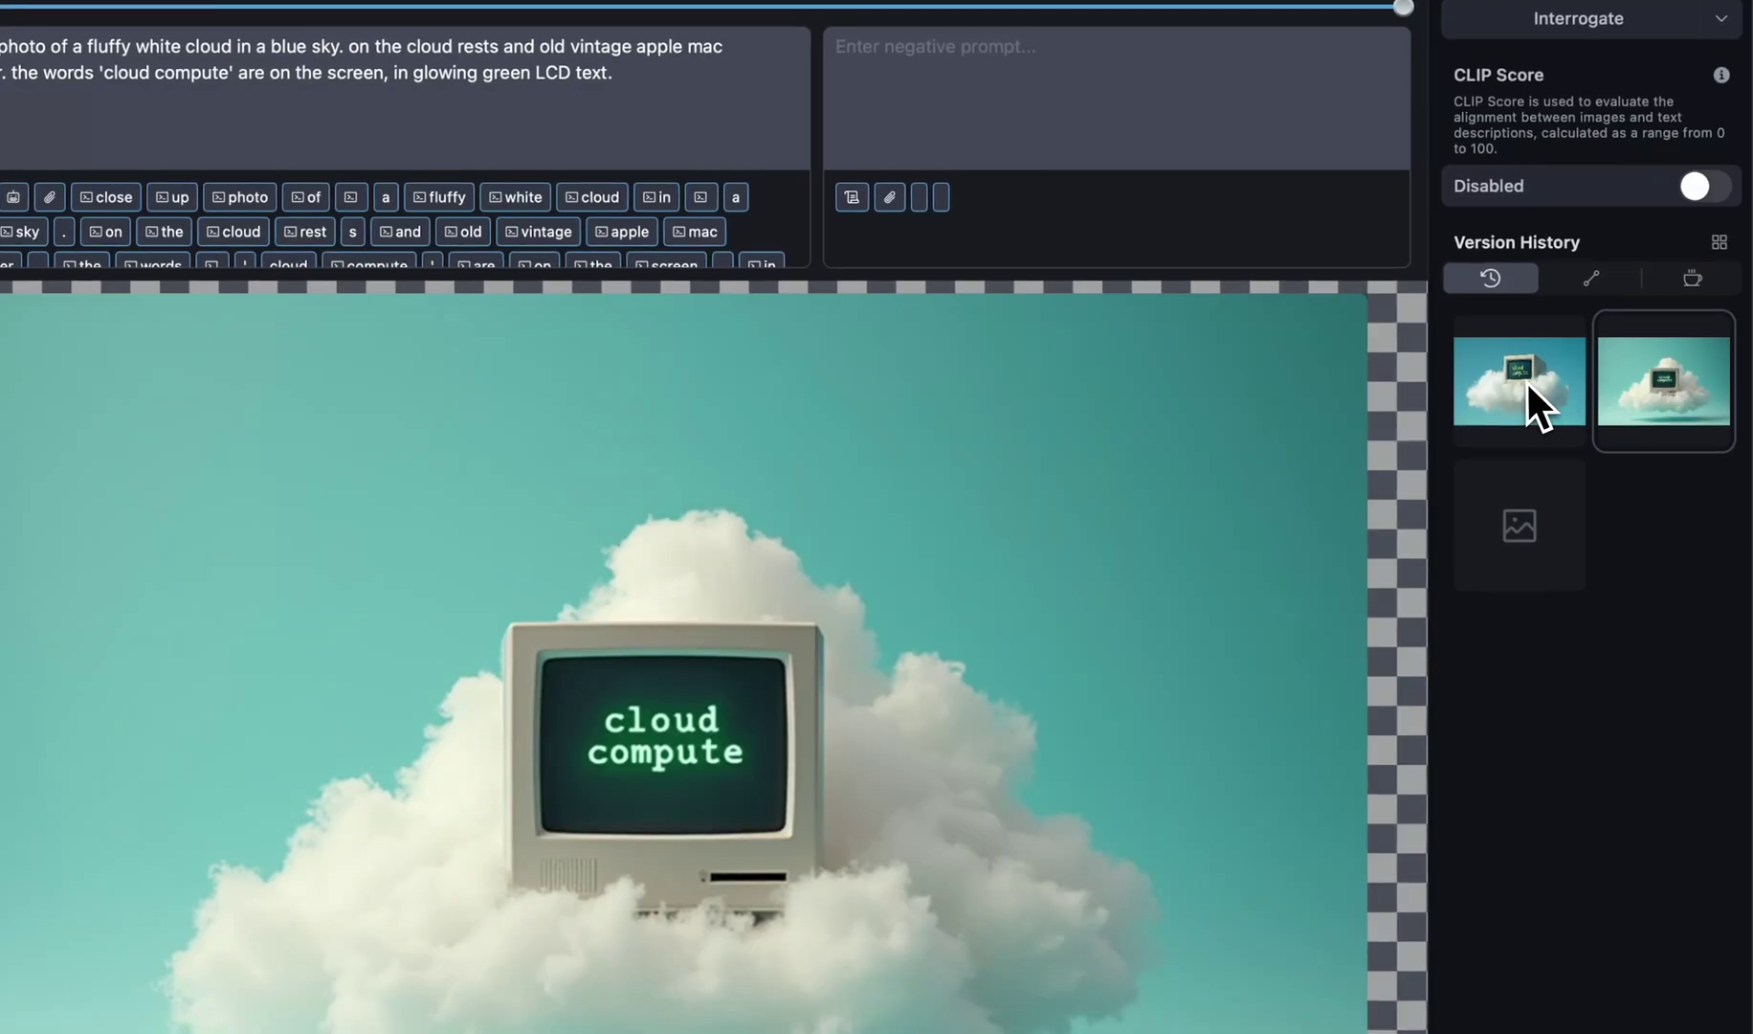
click(1526, 379)
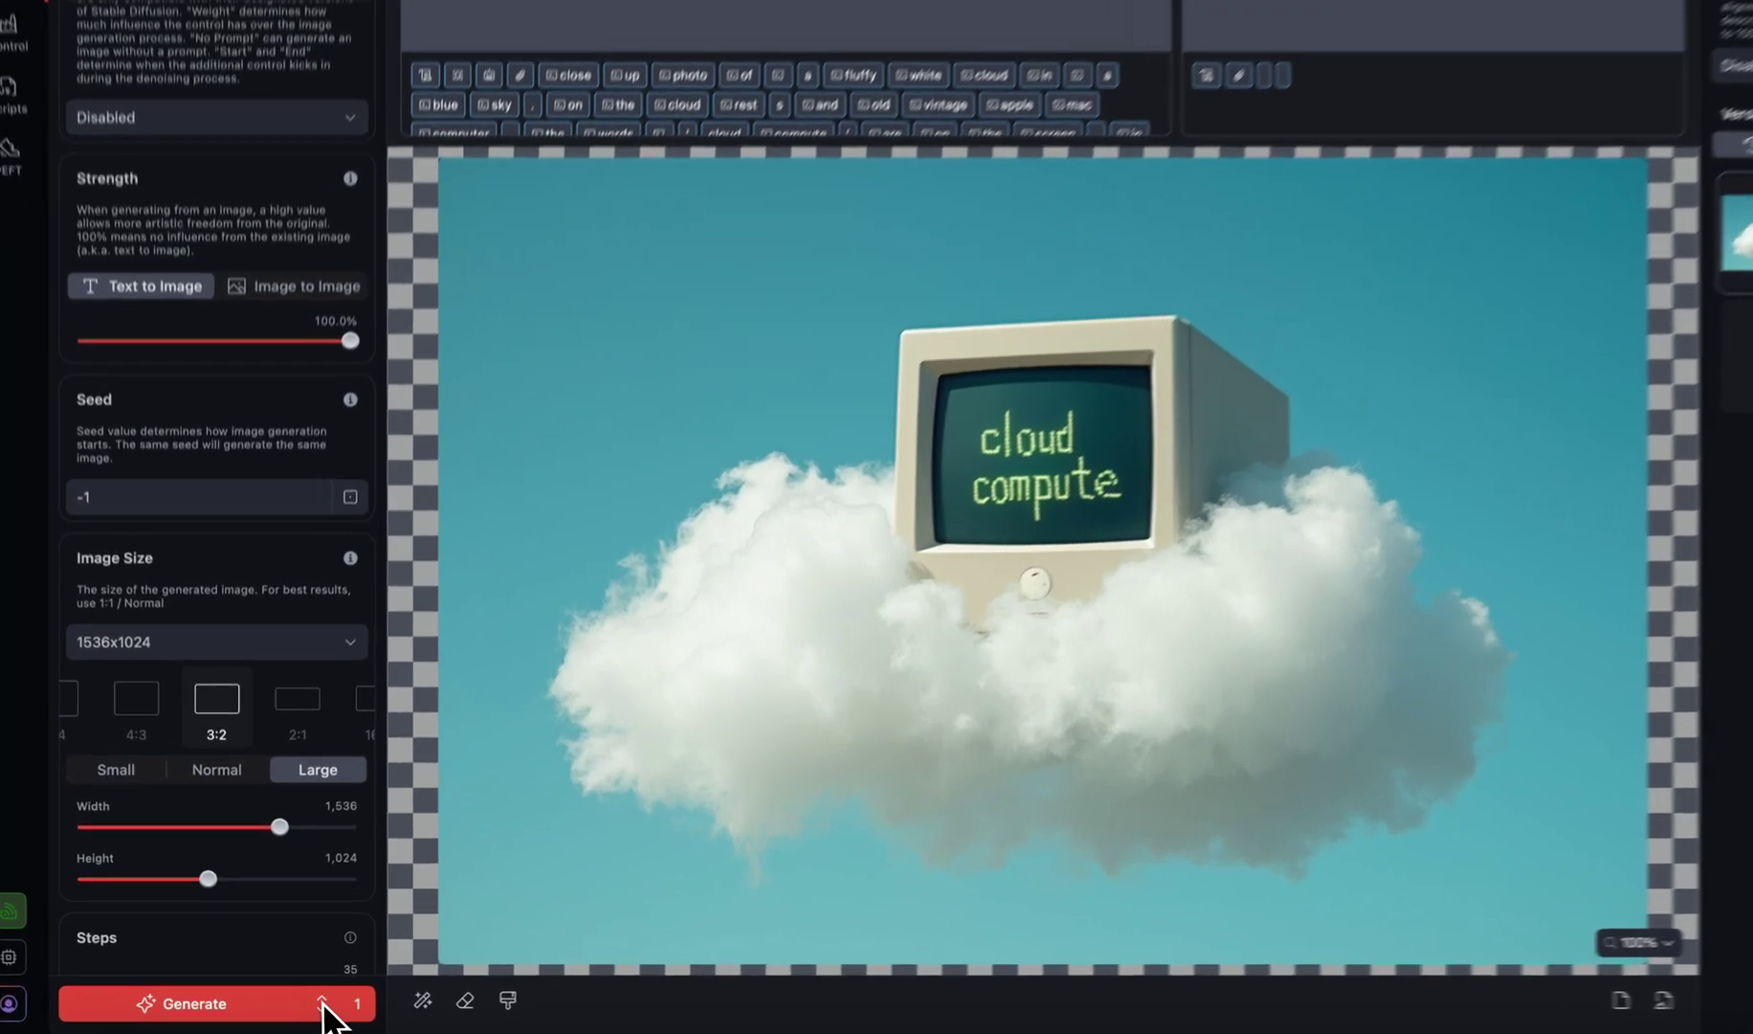
click(307, 1001)
click(307, 1001)
click(233, 1007)
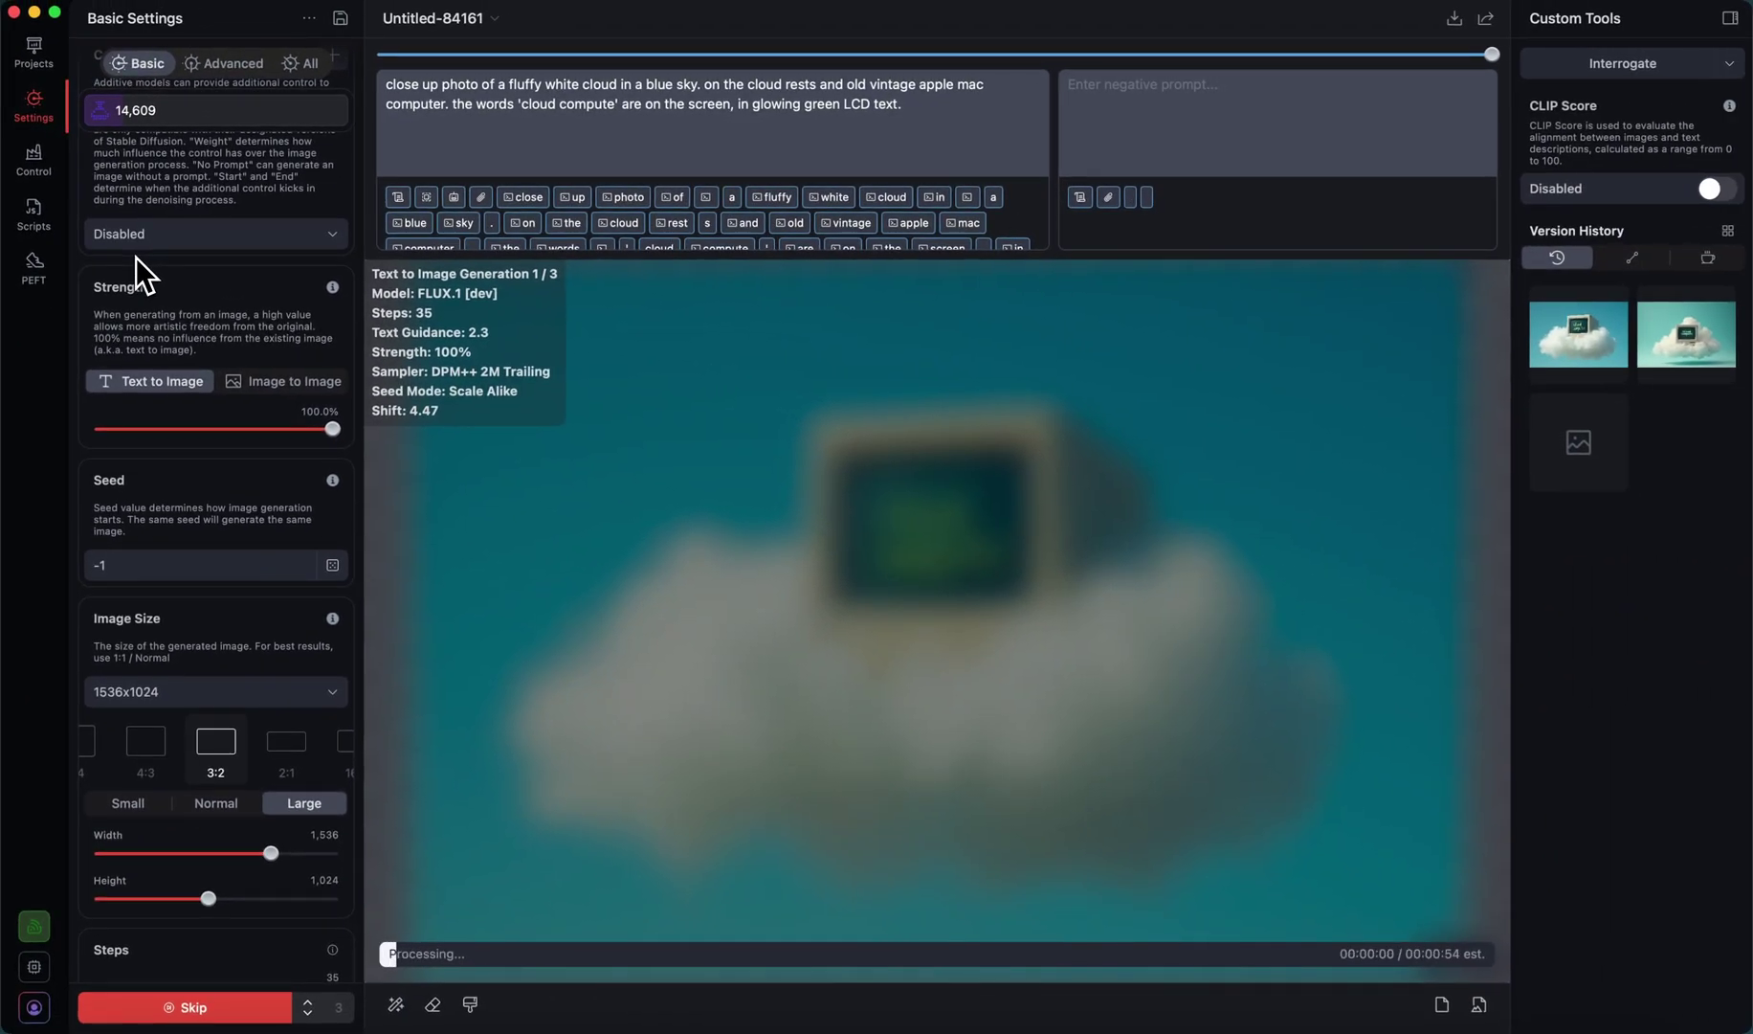
Stop the remaining batch, keeping the finished 'cloud compute' vintage Mac image.
scroll(210, 153, up, 10)
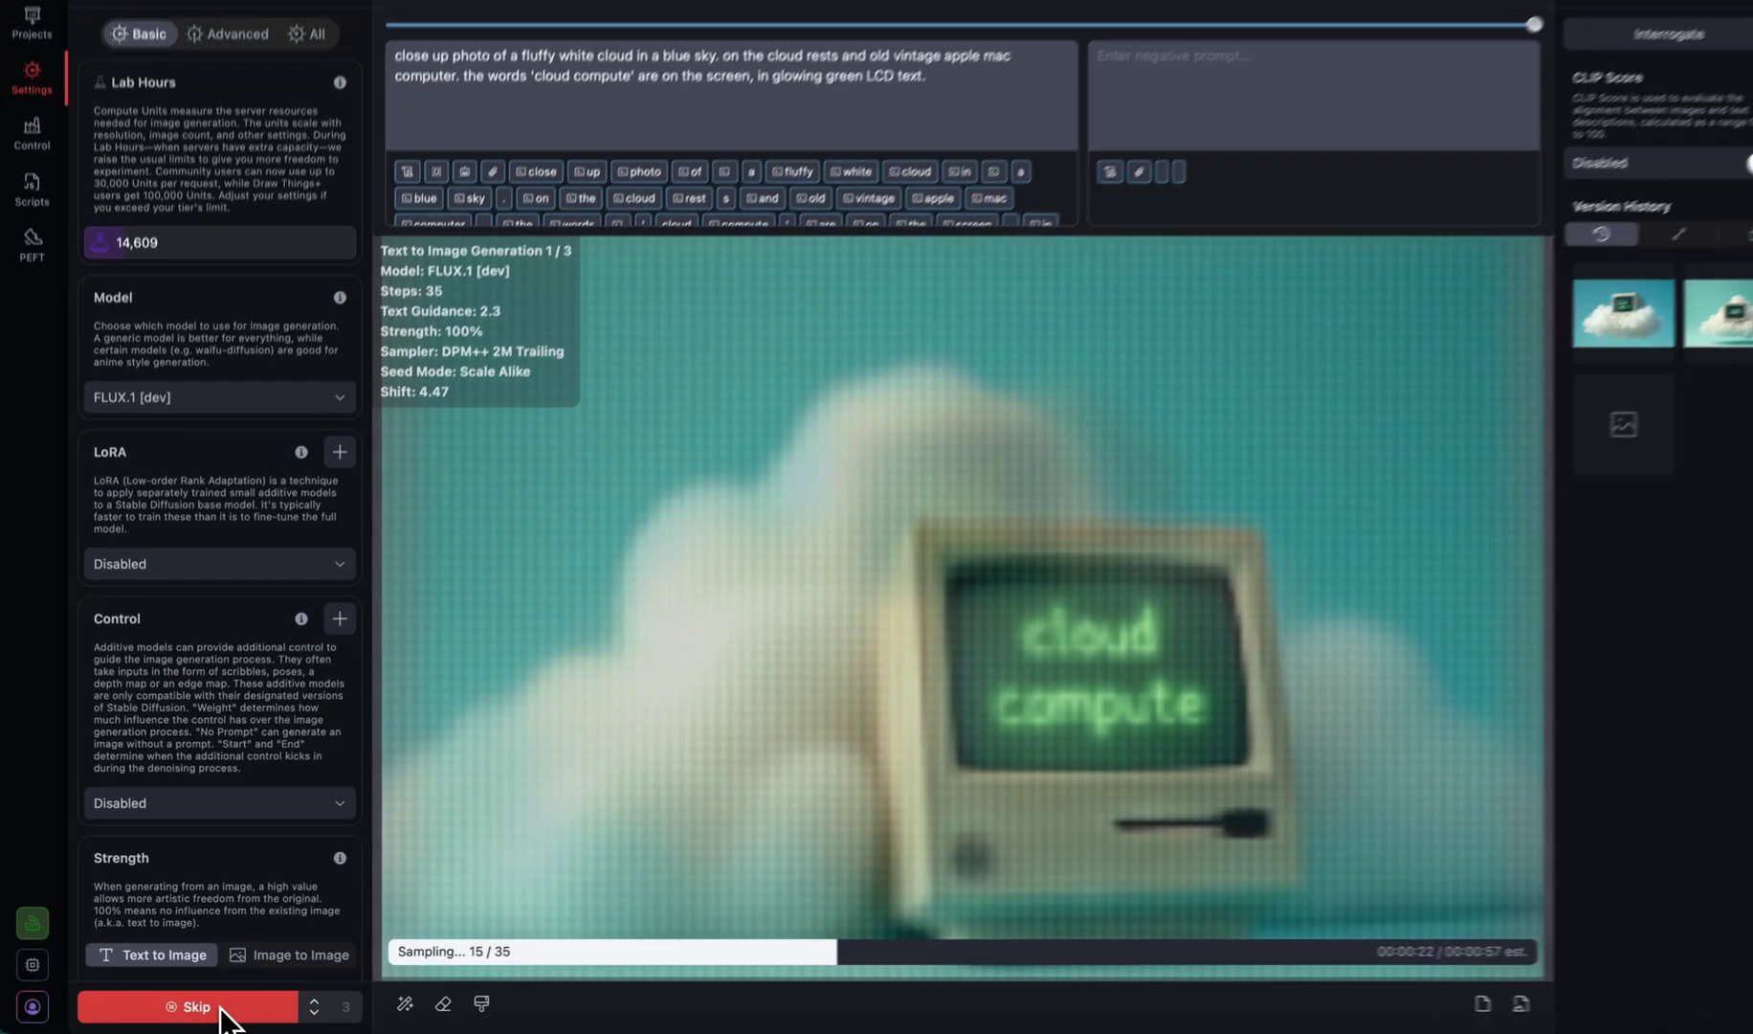
click(167, 1000)
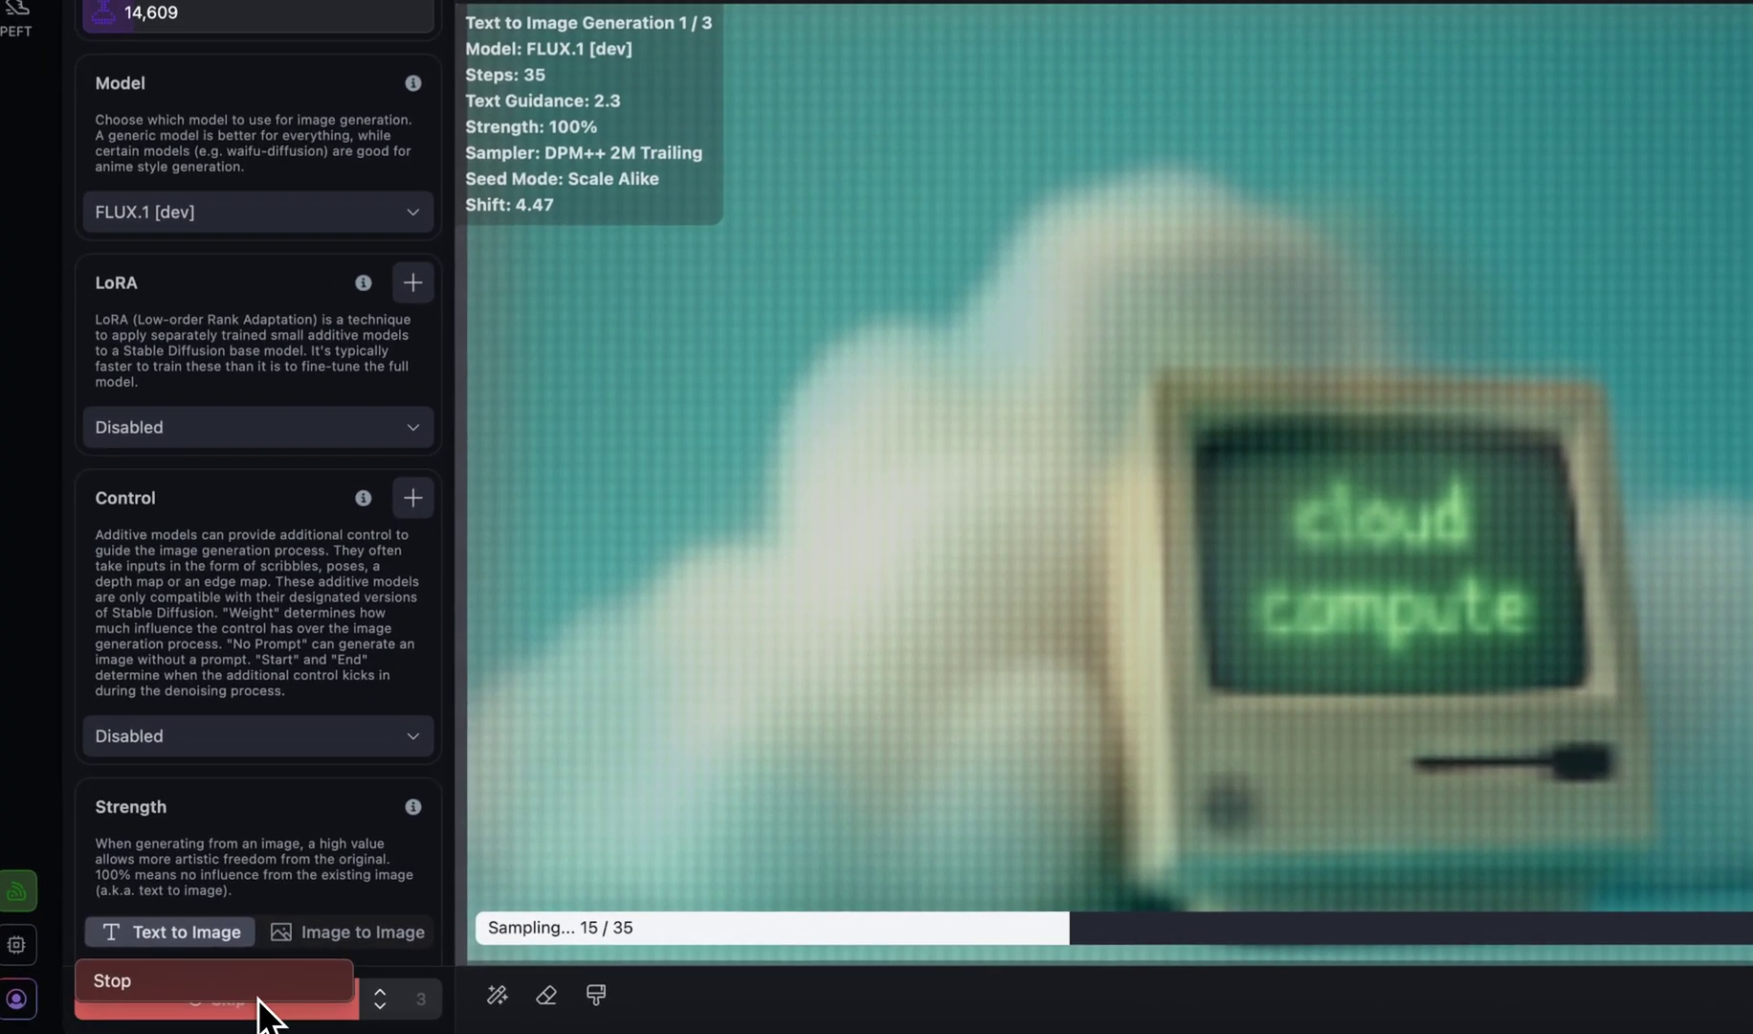
click(182, 982)
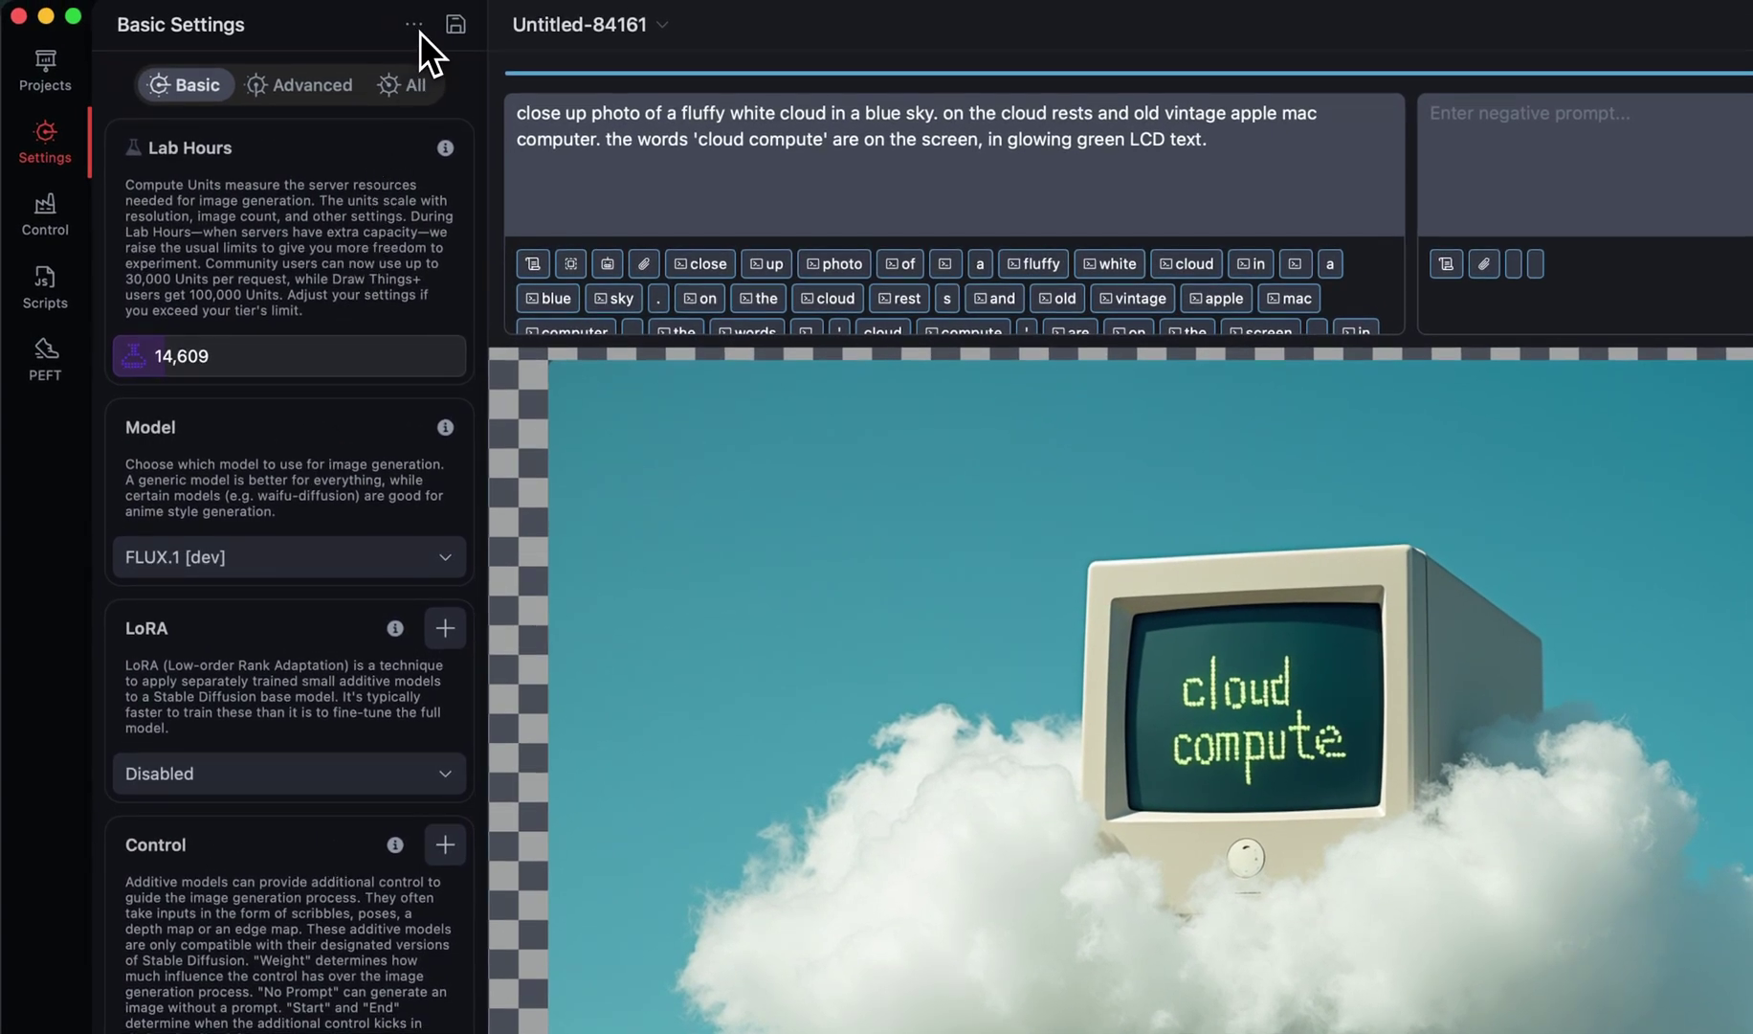
Load the HiDream - Normal configuration with HiDream I1 [full] and start an empty canvas.
click(417, 29)
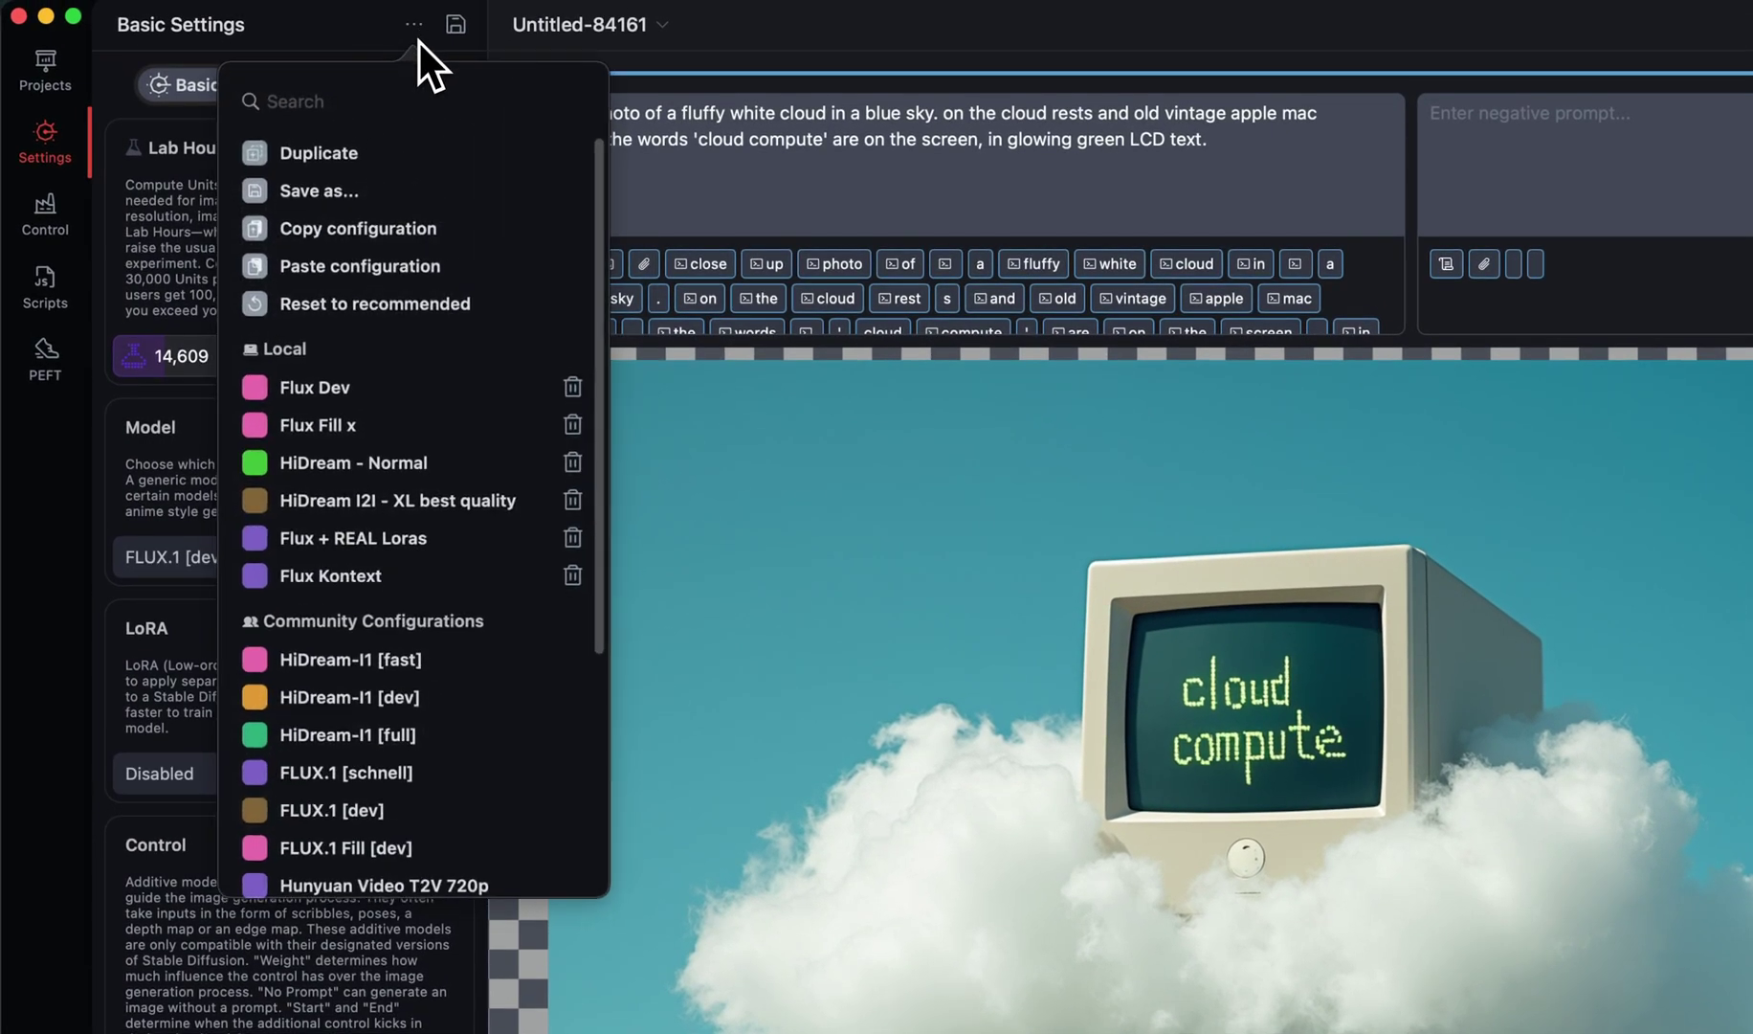
click(382, 468)
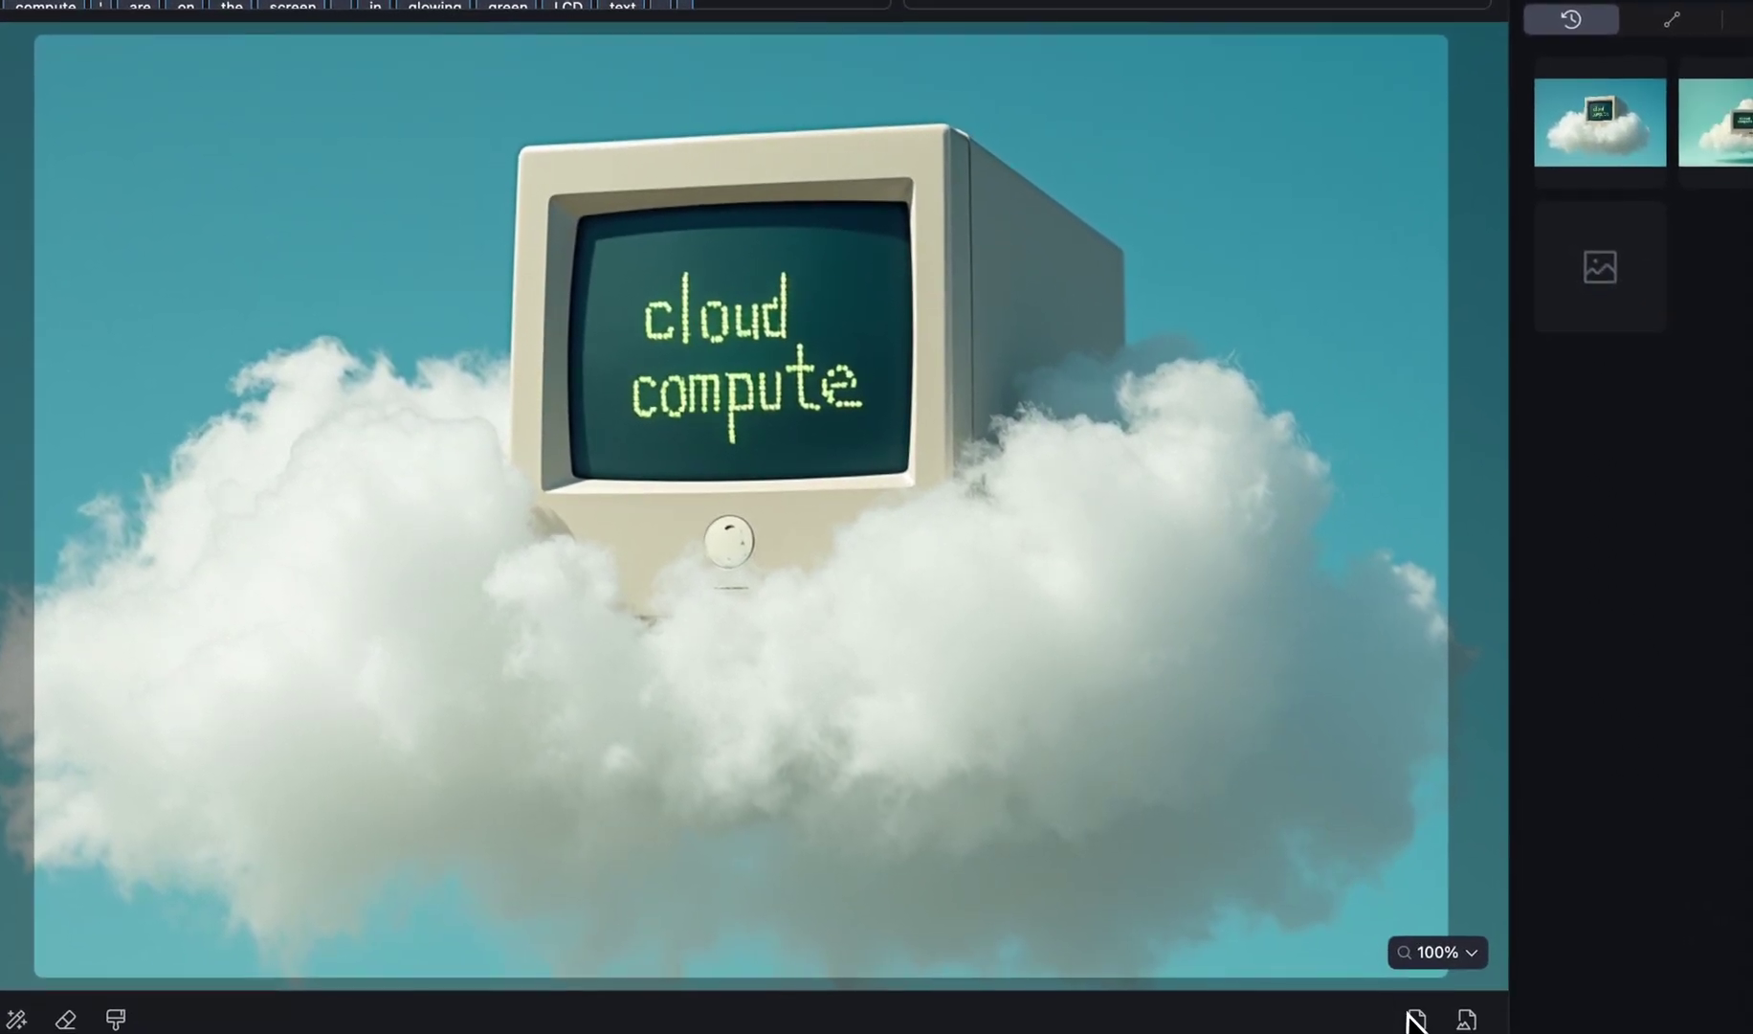
click(1414, 1020)
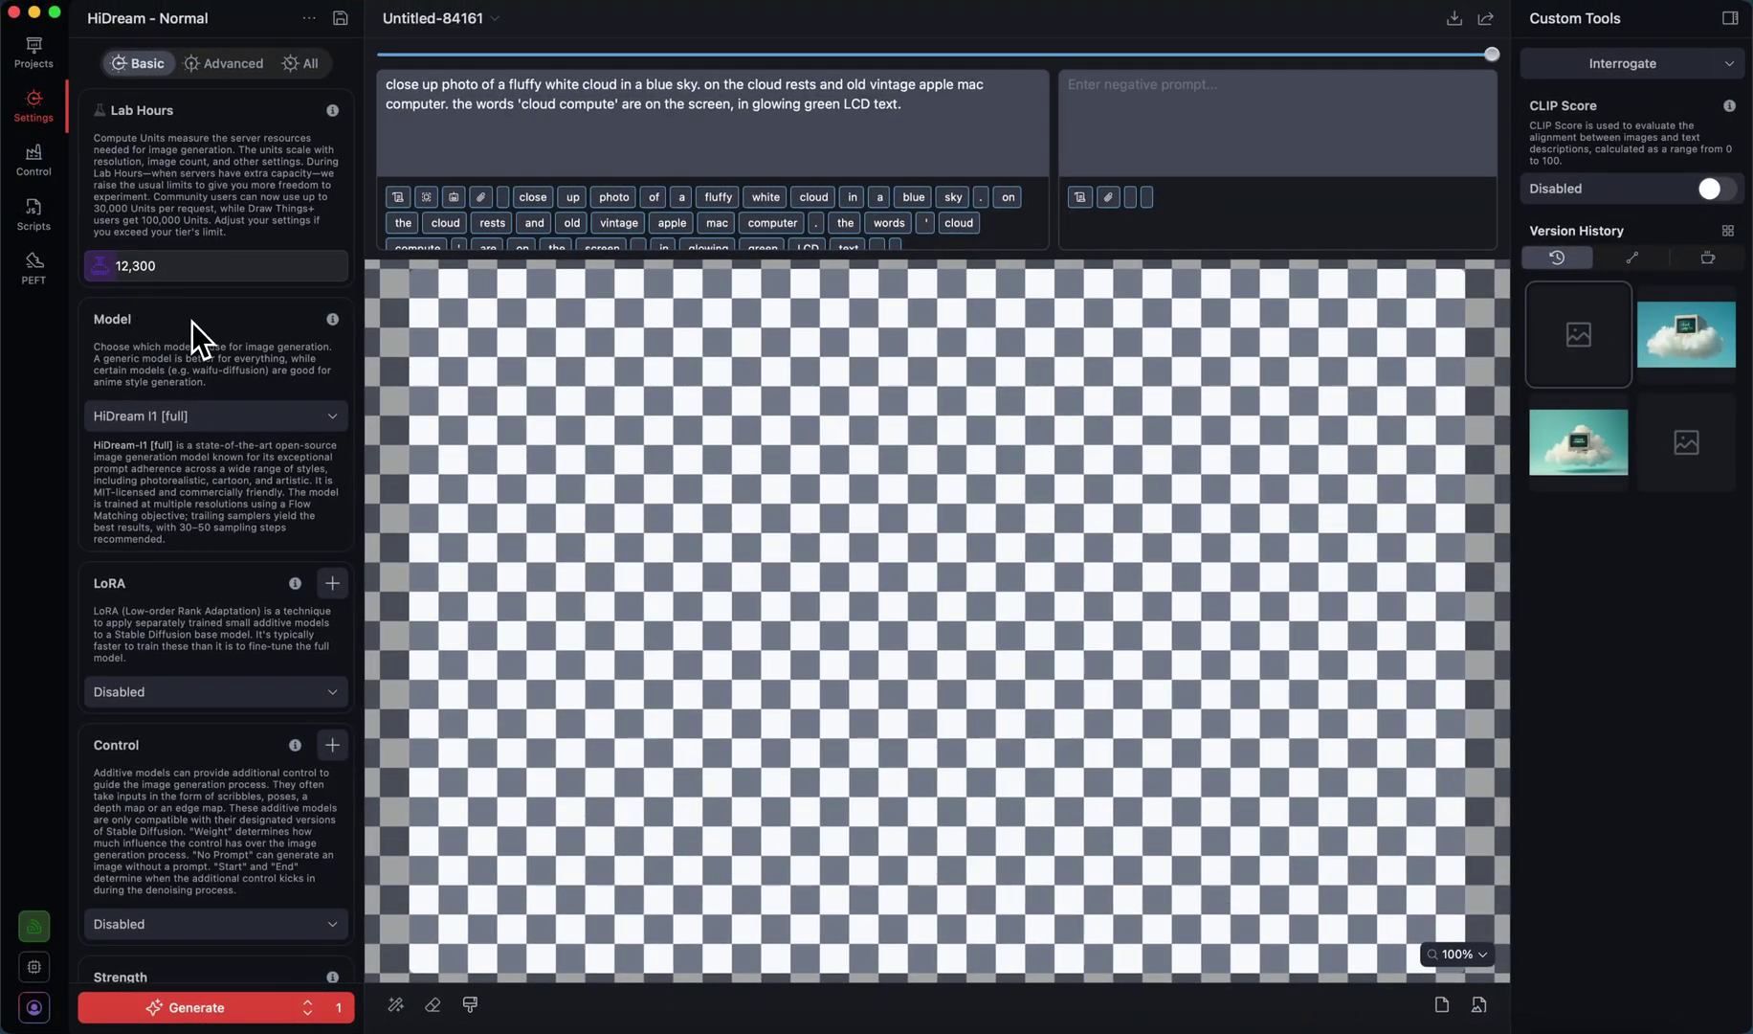
Choose the Large 3:2 size at 1536x1024 and reduce Steps to 30.
scroll(190, 308, down, 10)
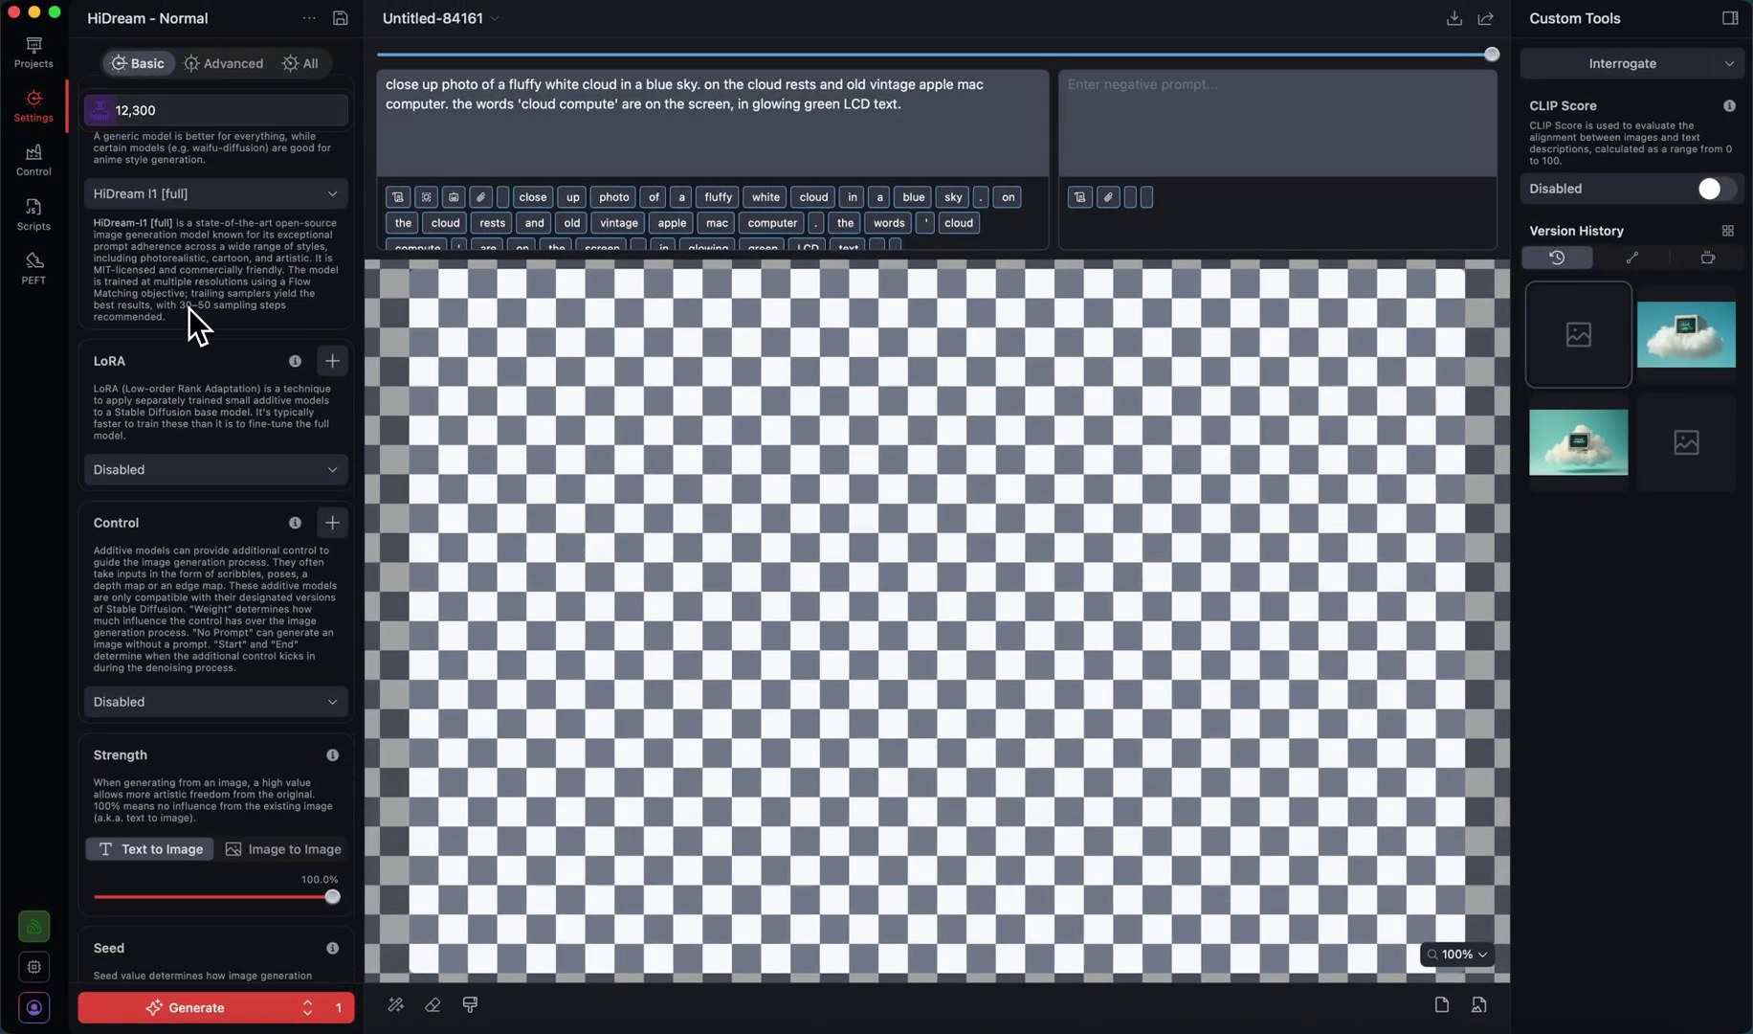
scroll(190, 308, down, 8)
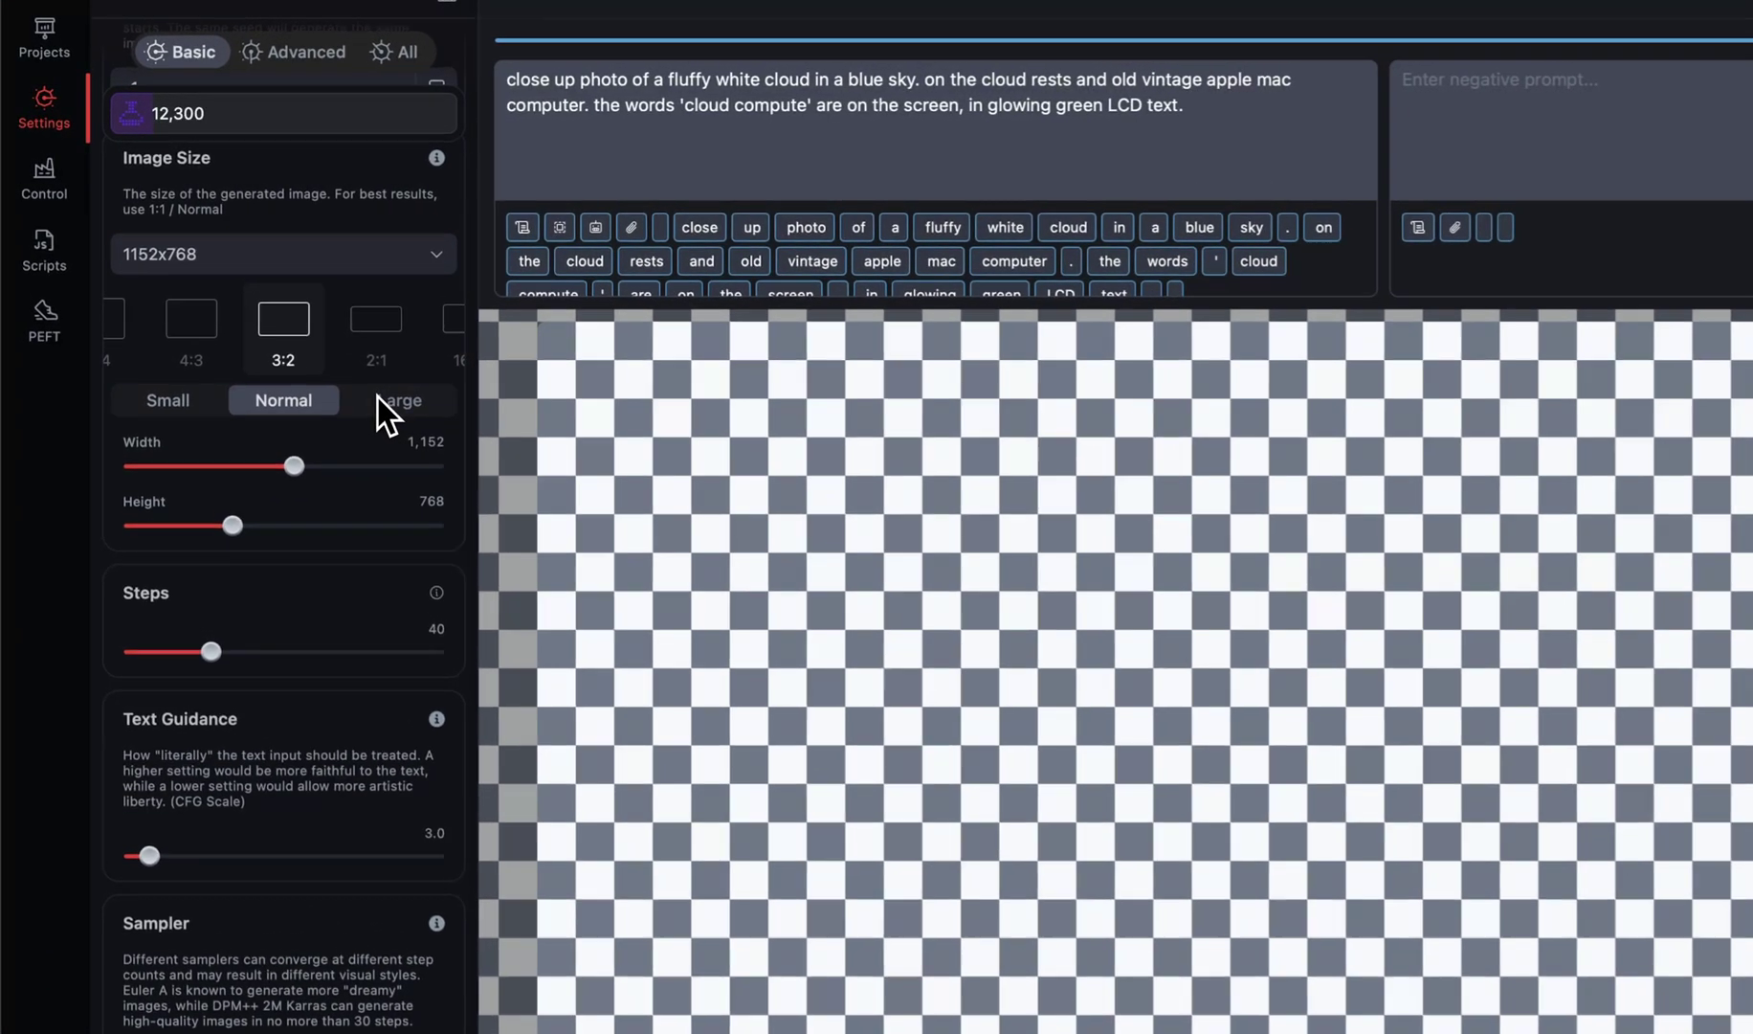
click(287, 326)
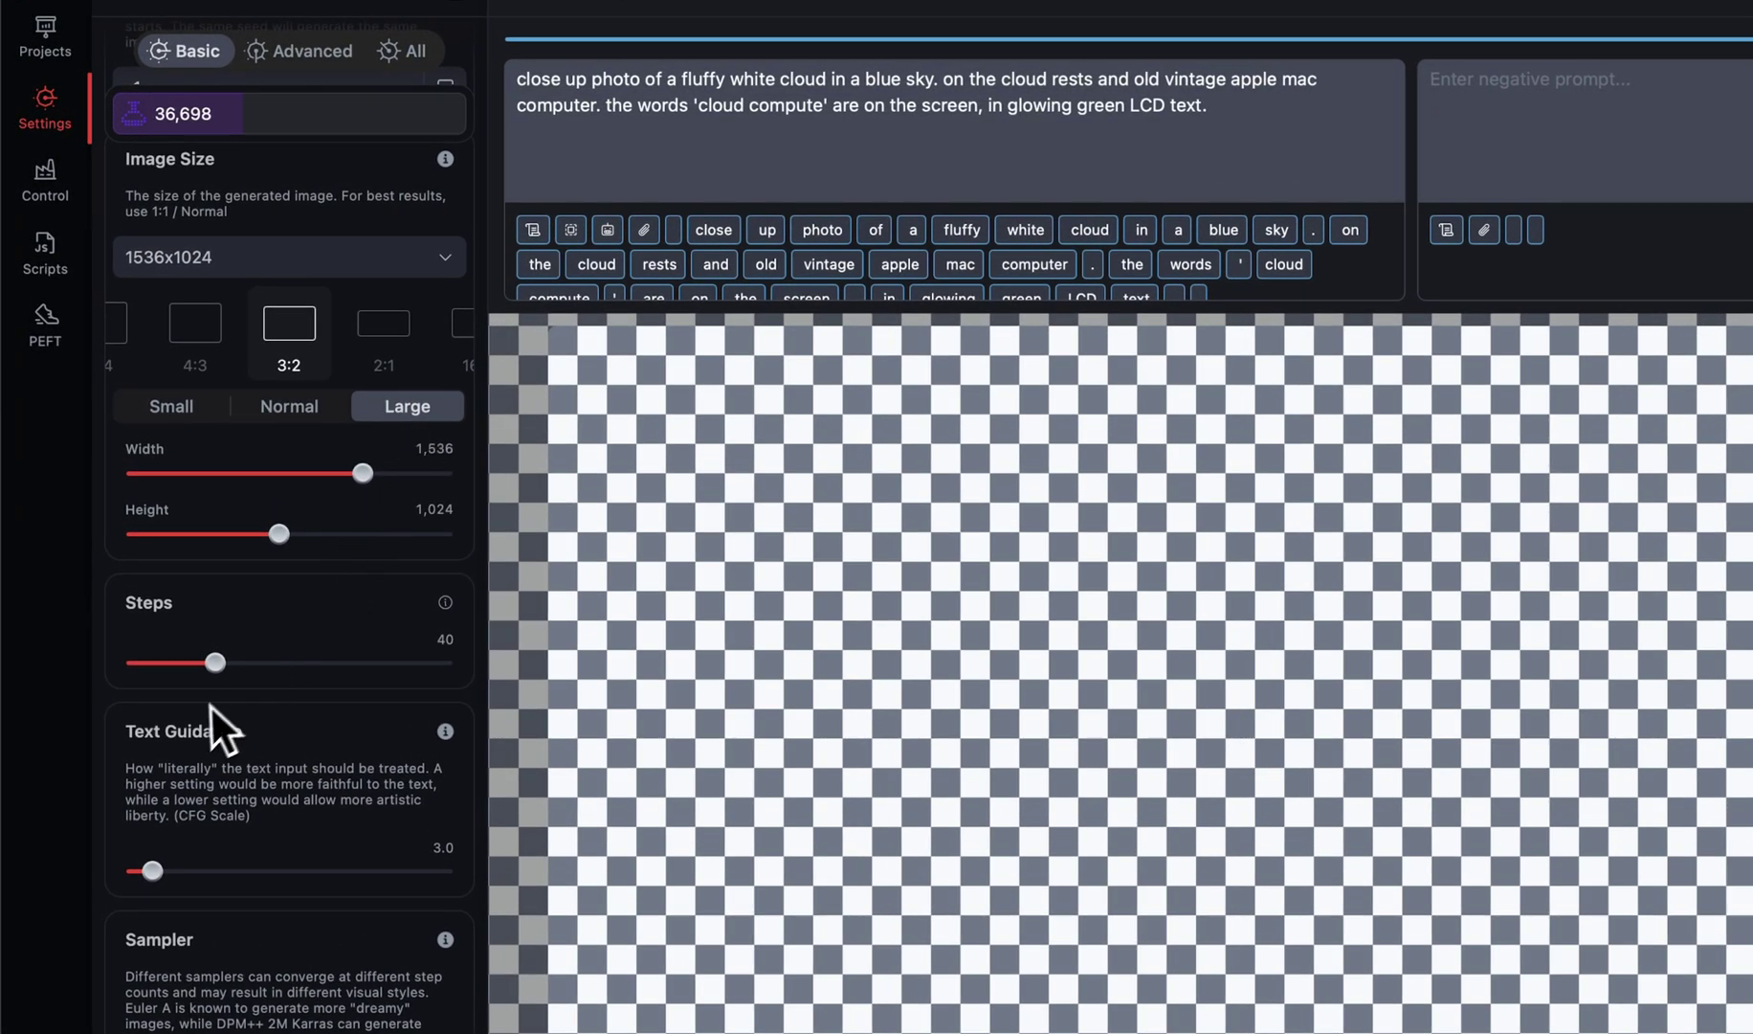
drag(214, 663, 193, 681)
scroll(272, 637, up, 10)
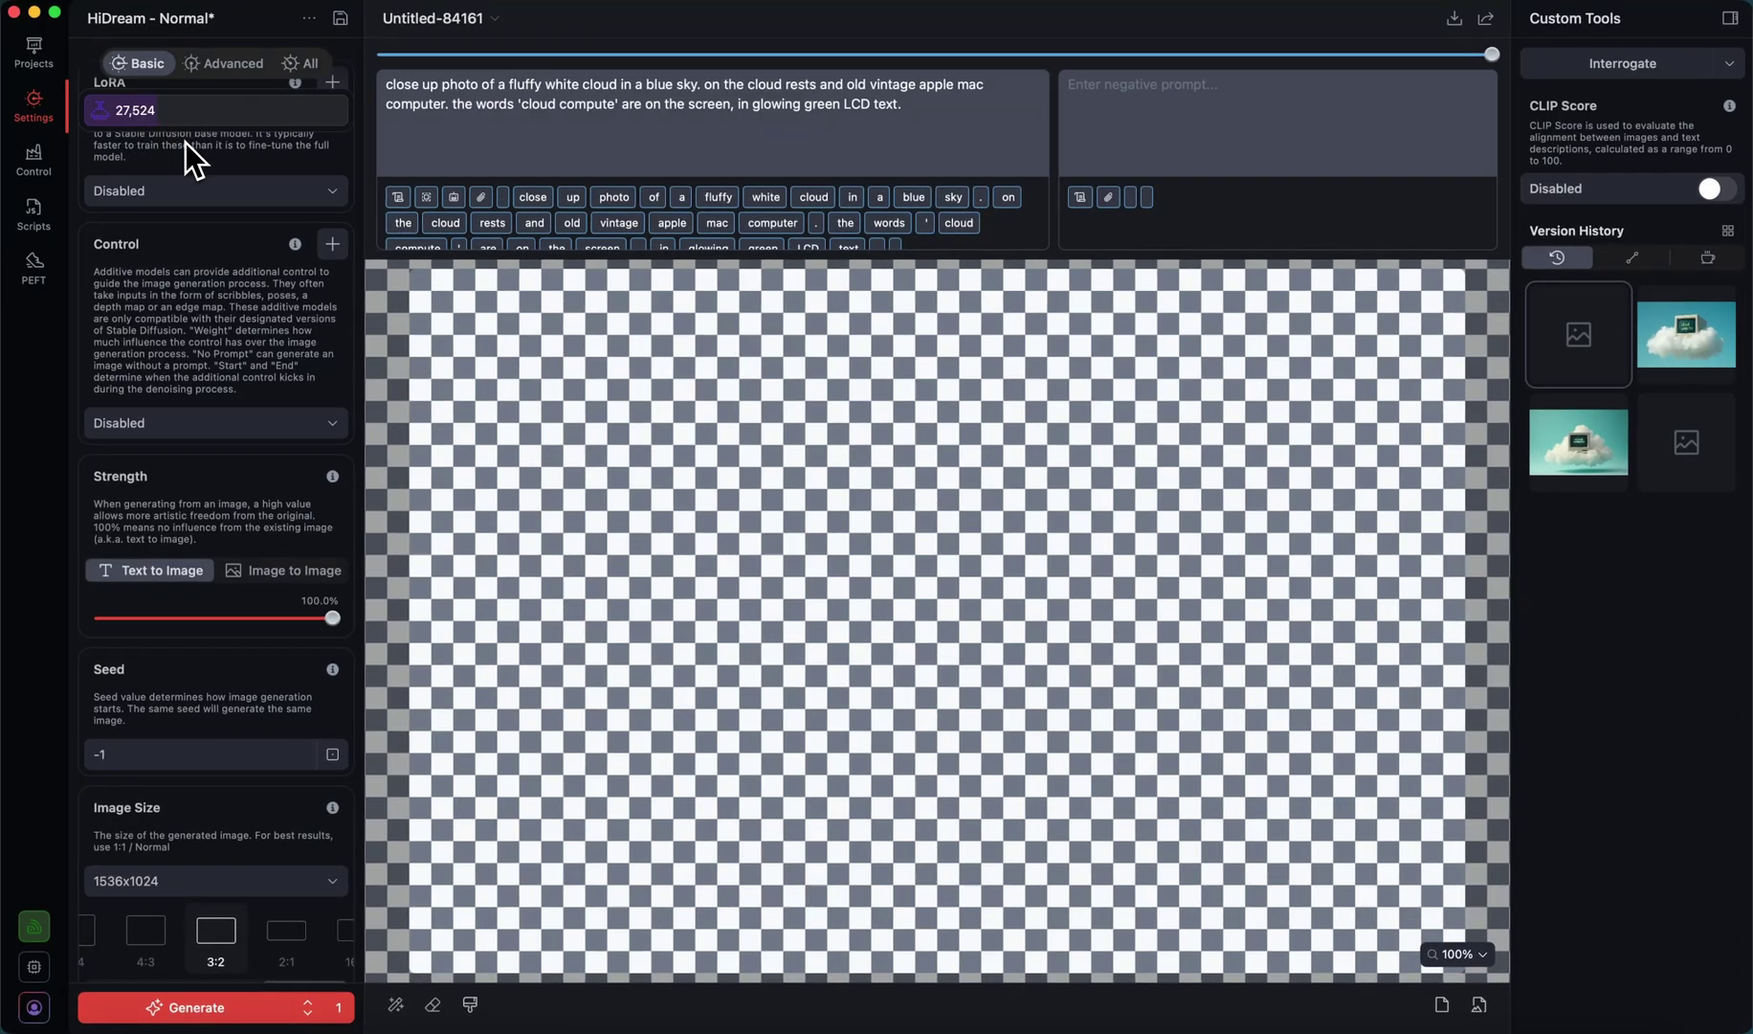
scroll(185, 144, up, 5)
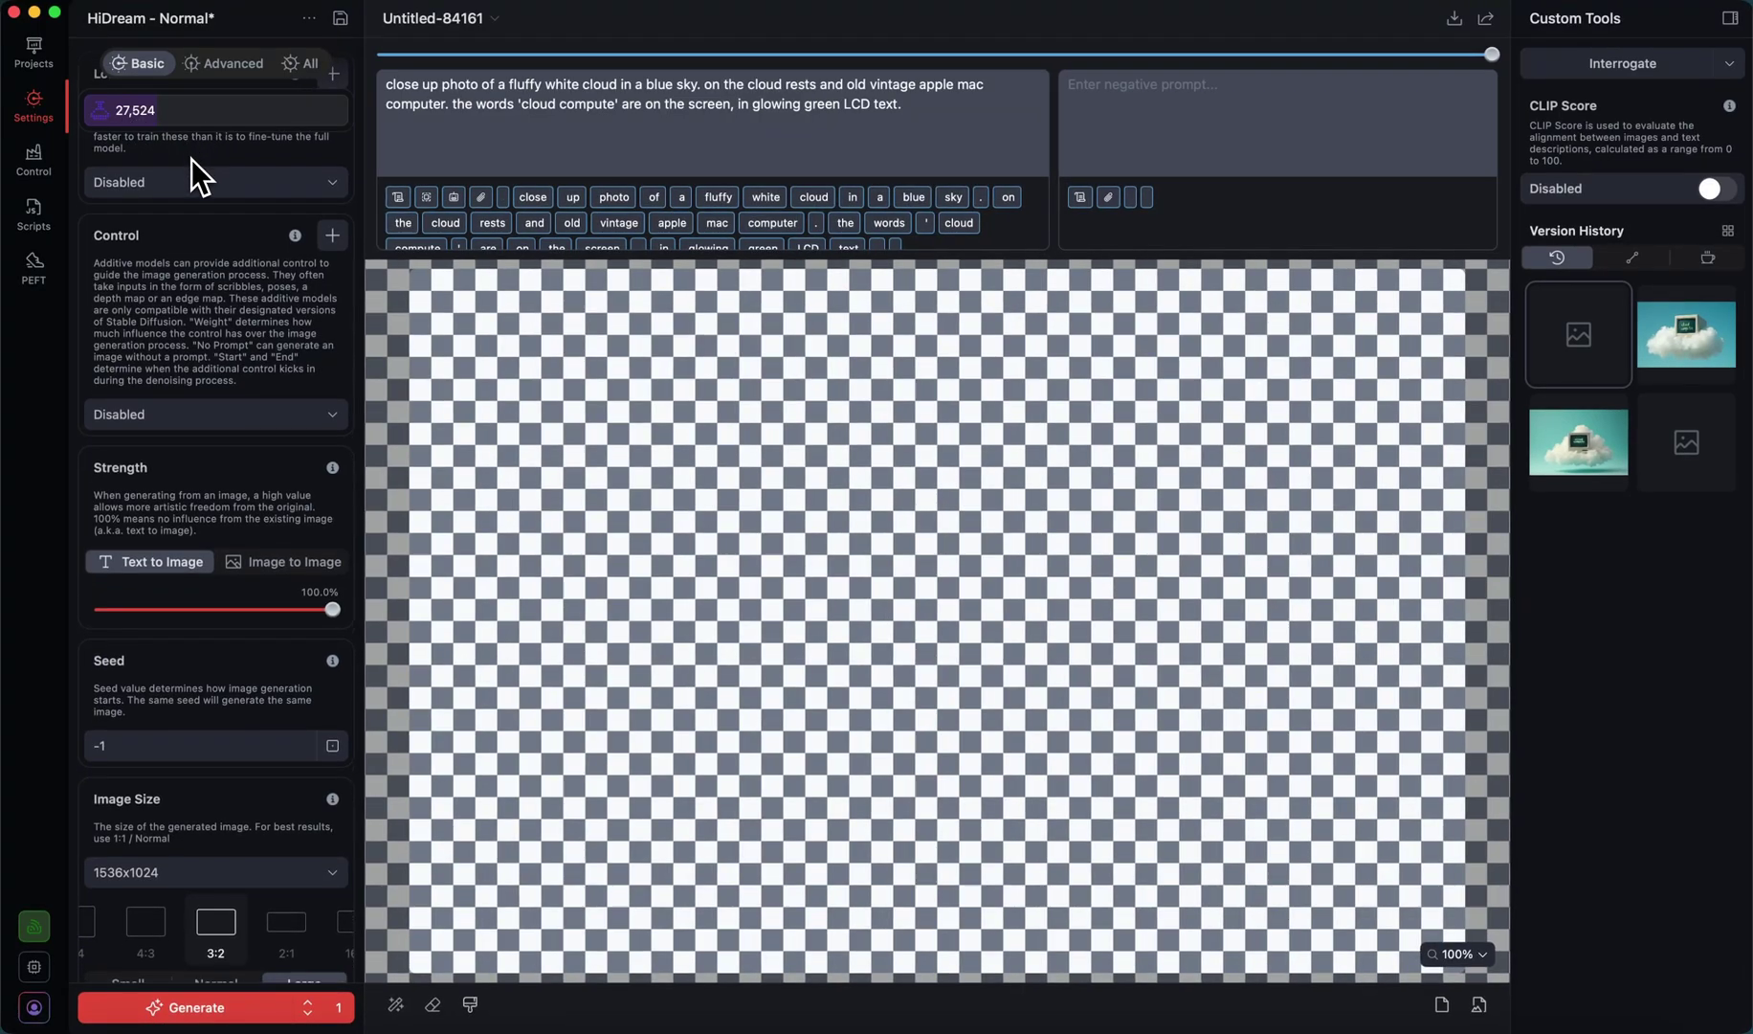
mouse_move(191, 175)
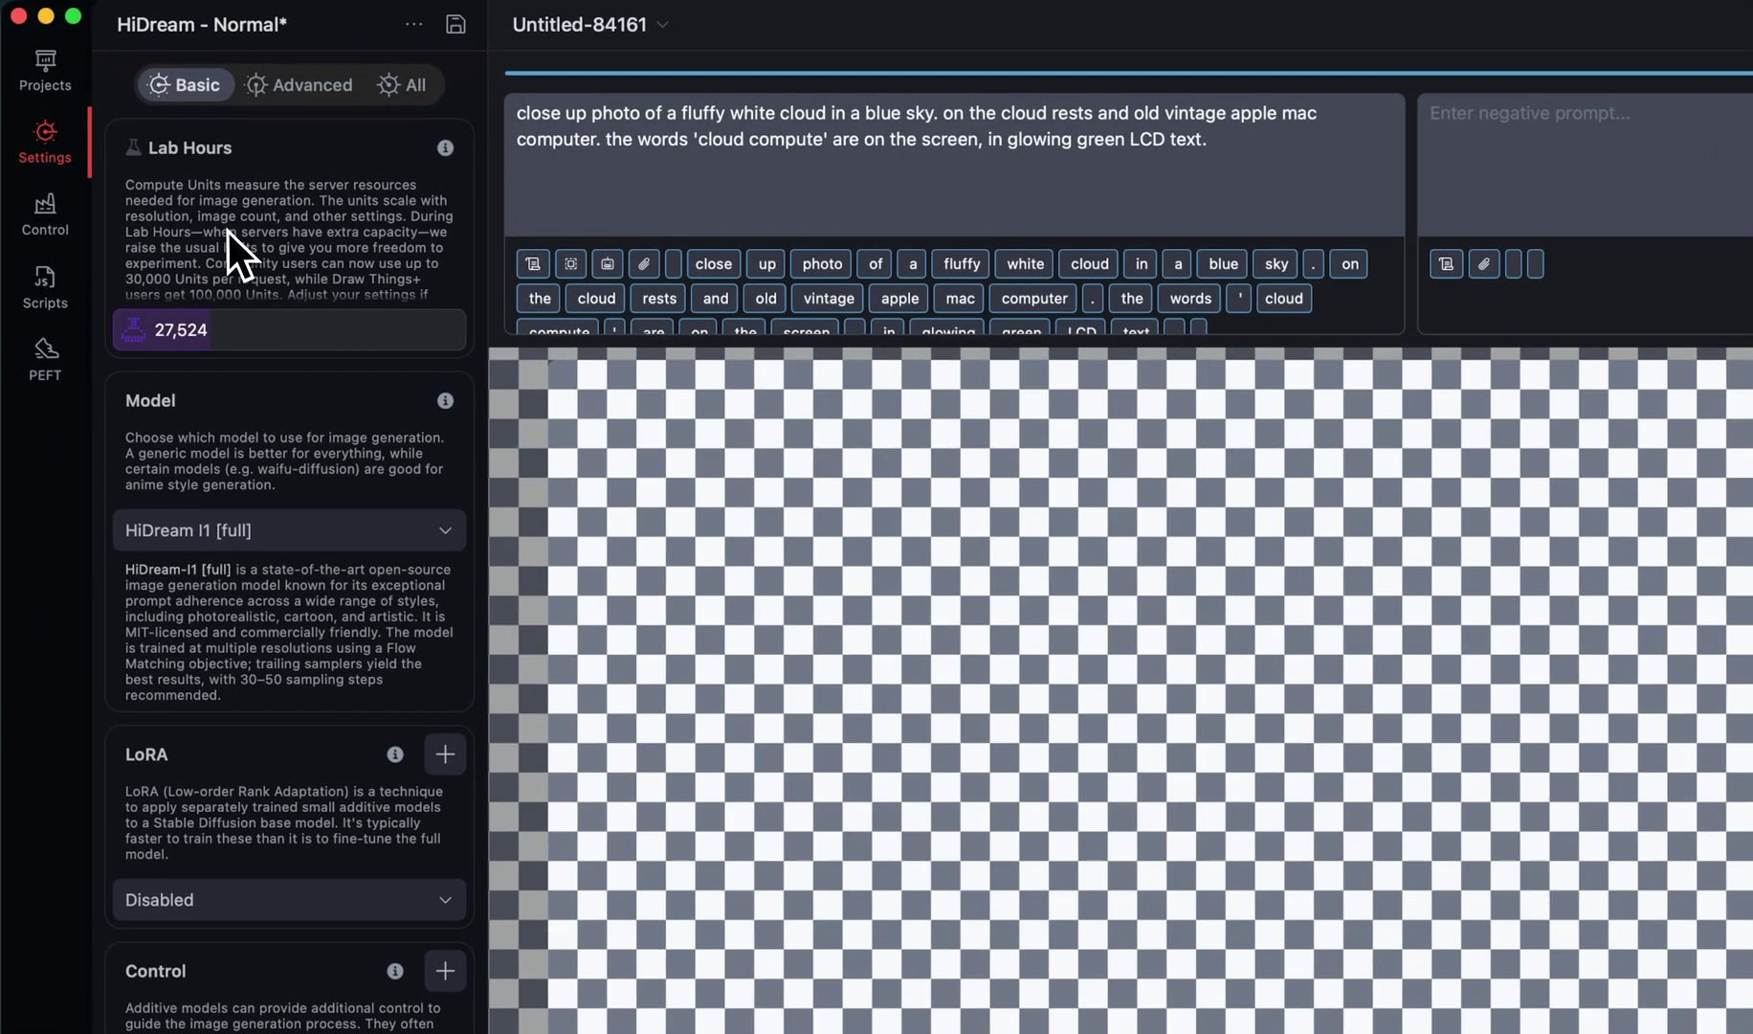
scroll(261, 402, down, 10)
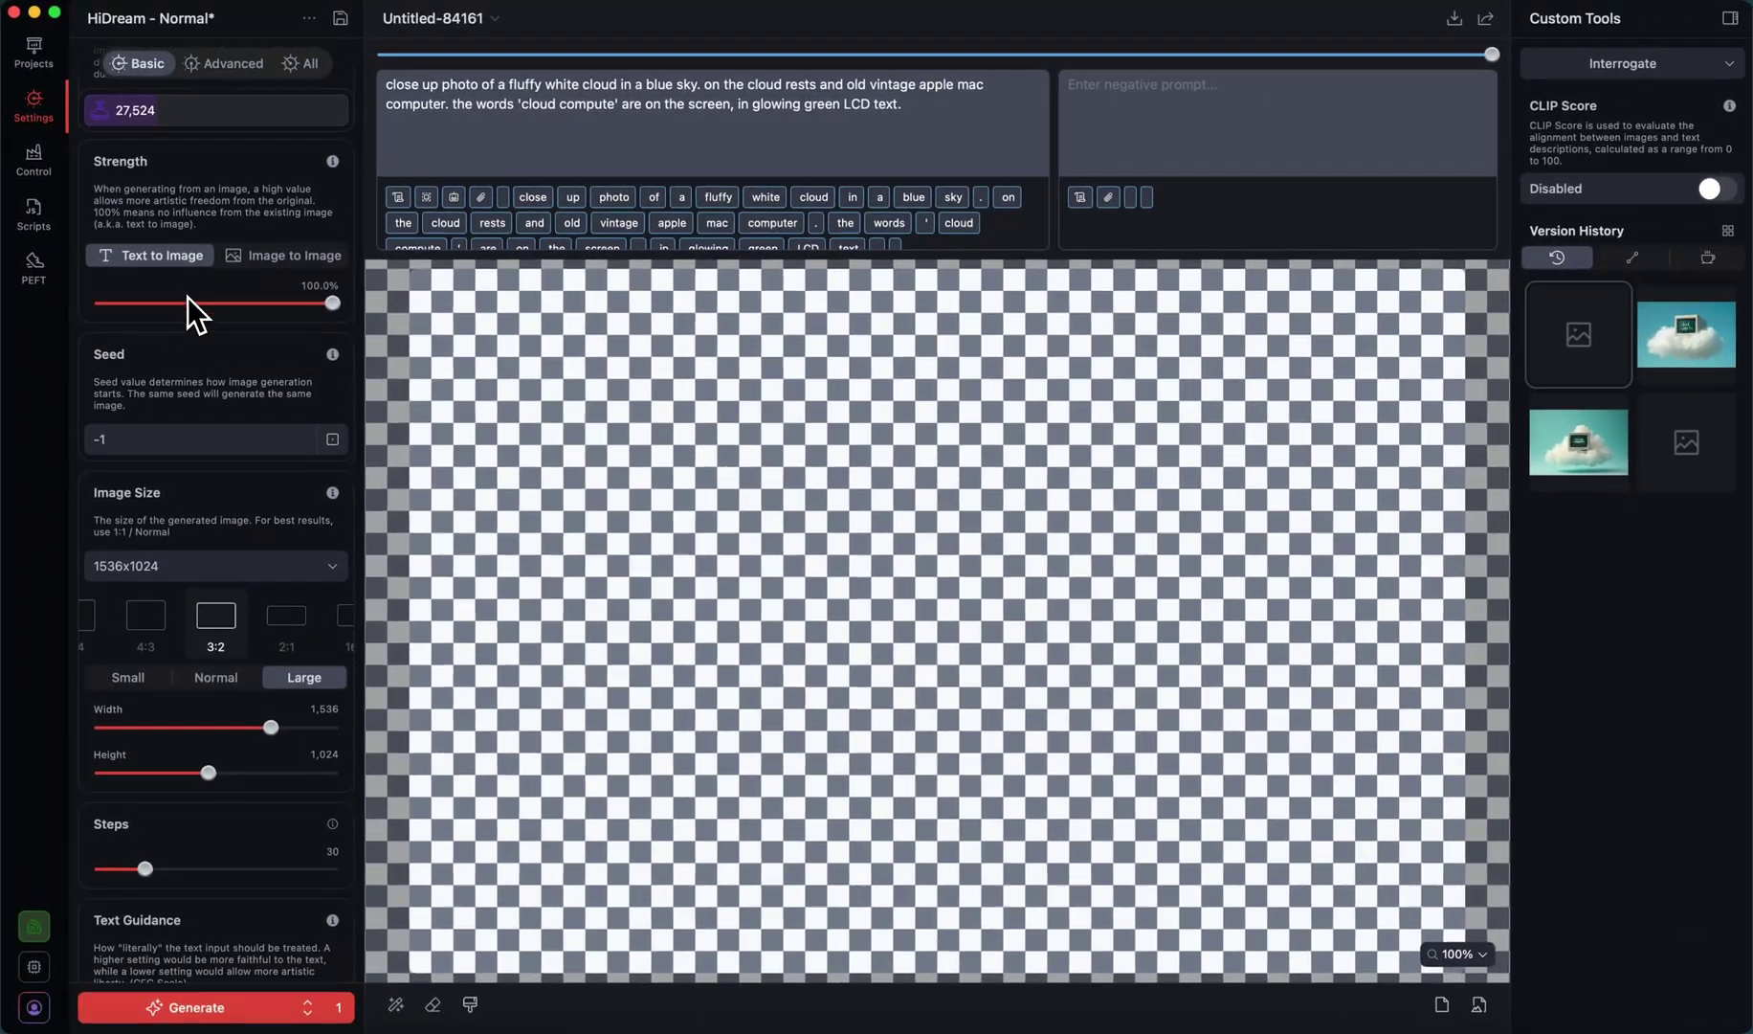
scroll(187, 297, down, 5)
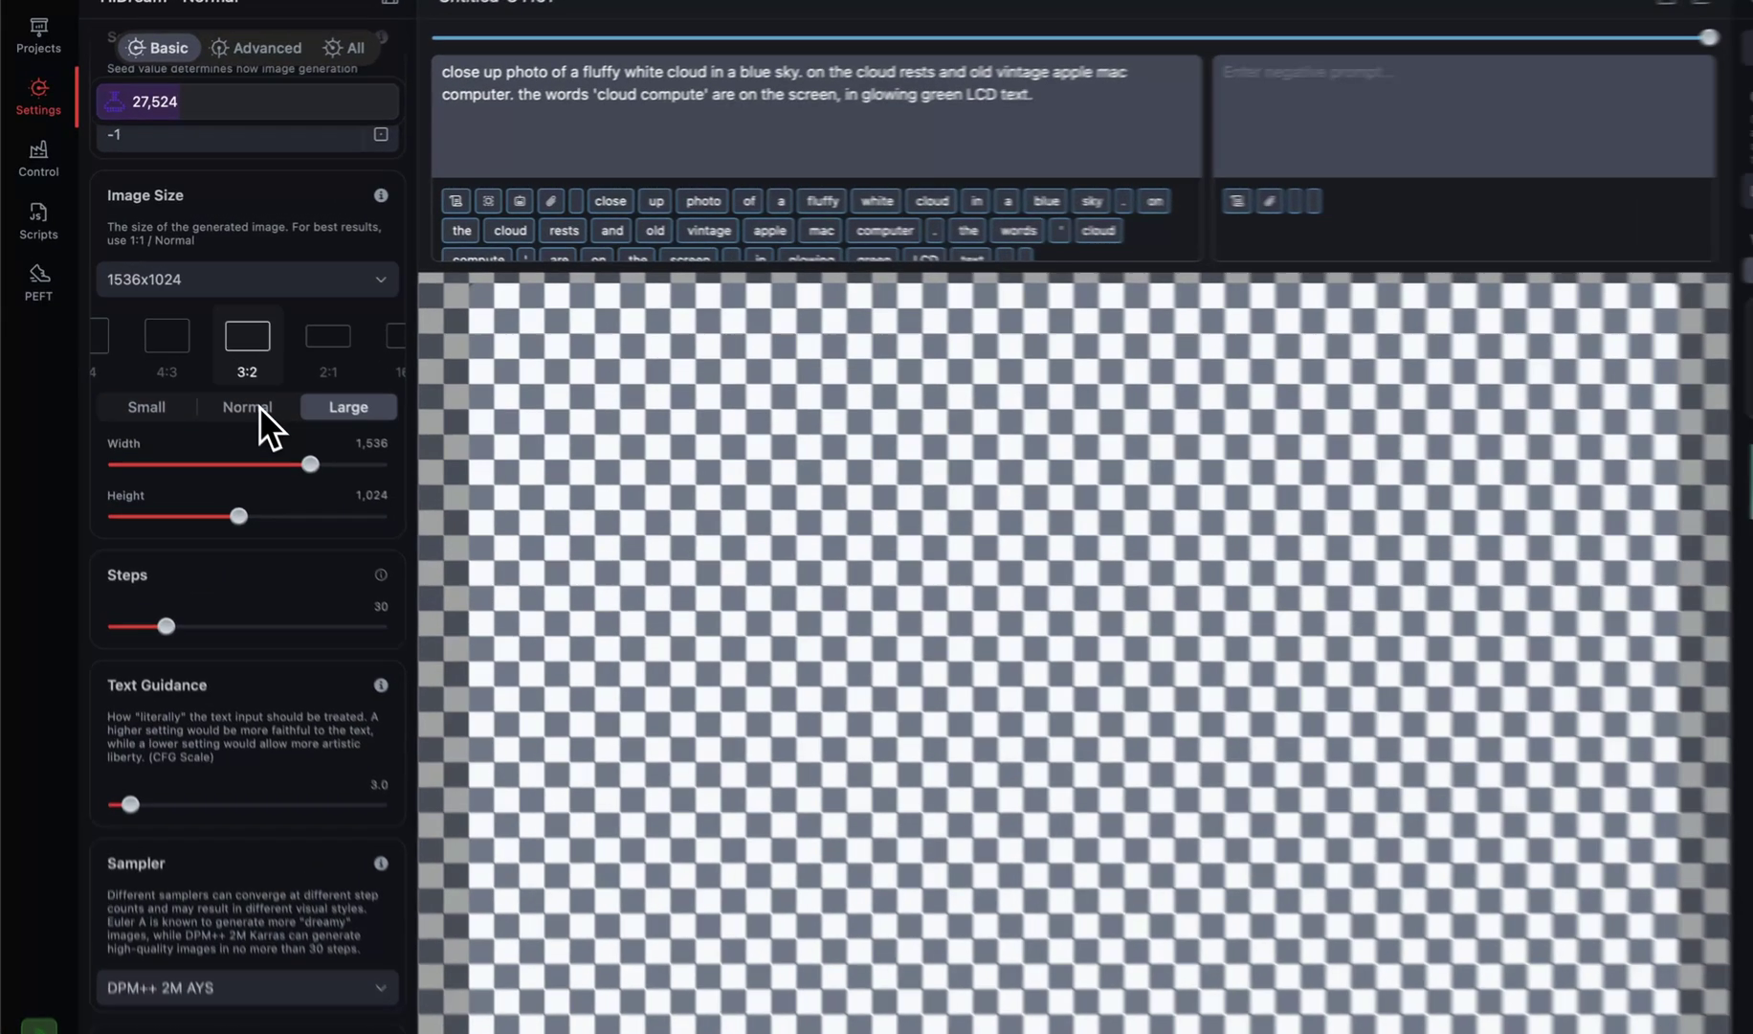
click(216, 376)
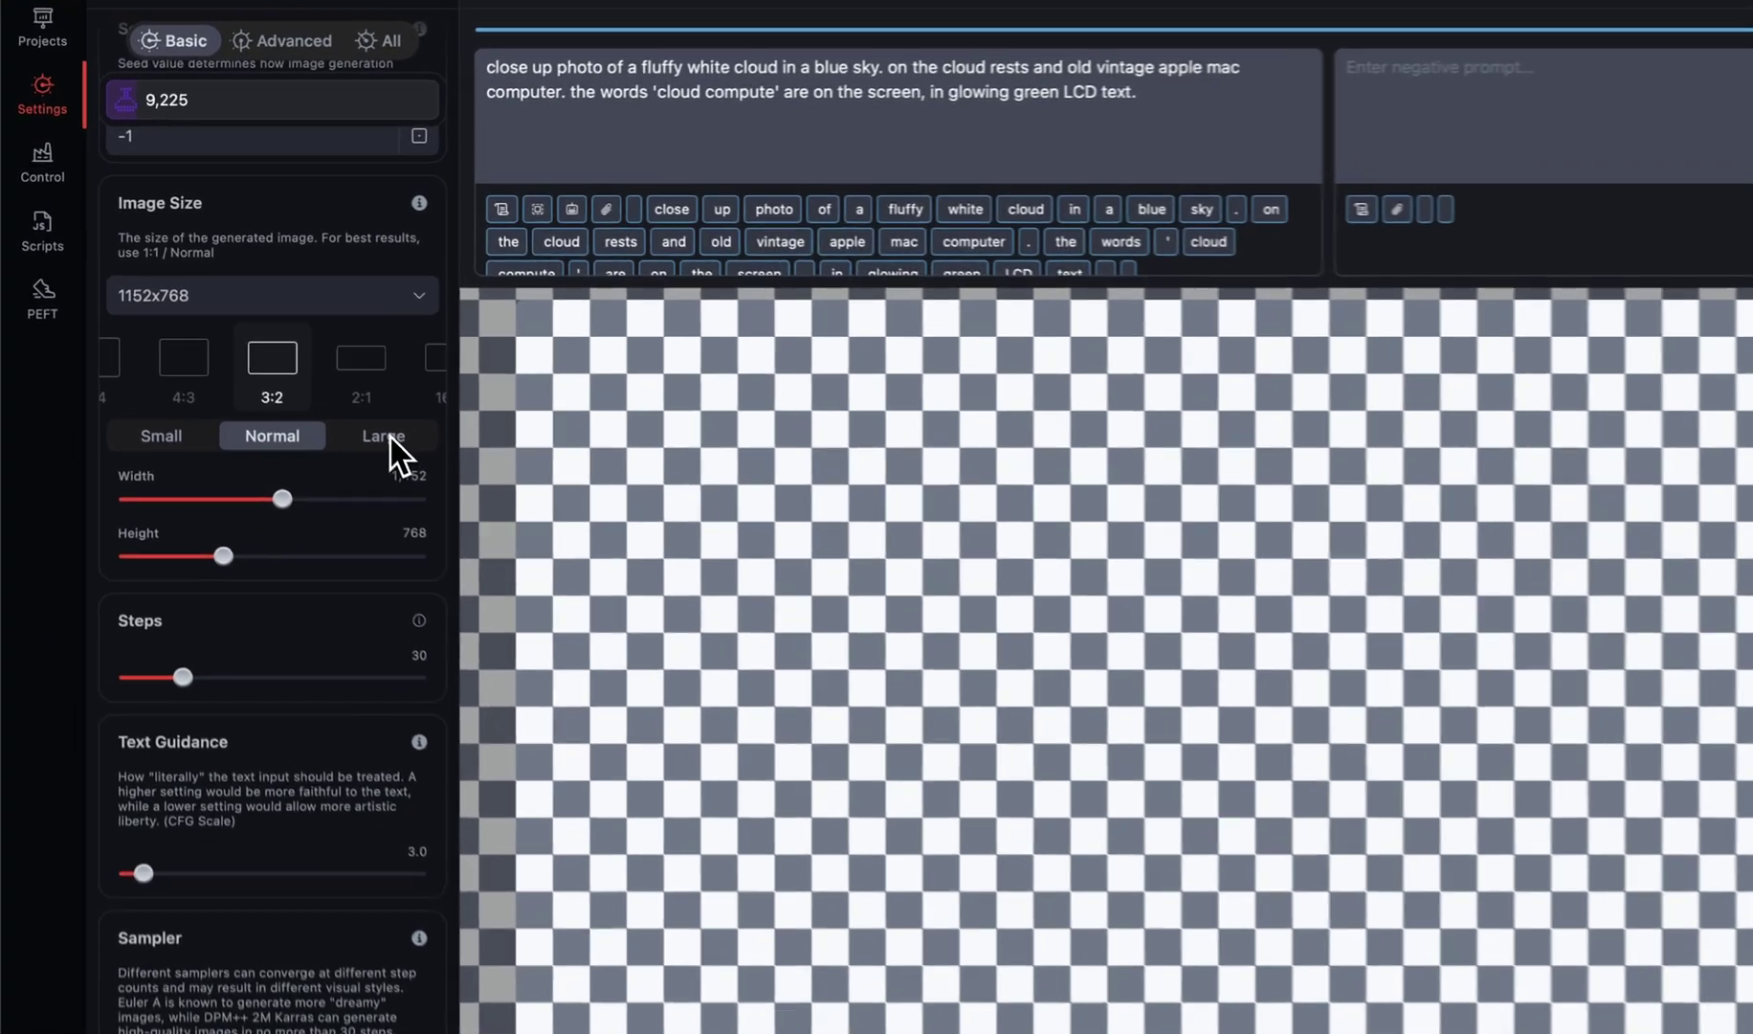
click(309, 376)
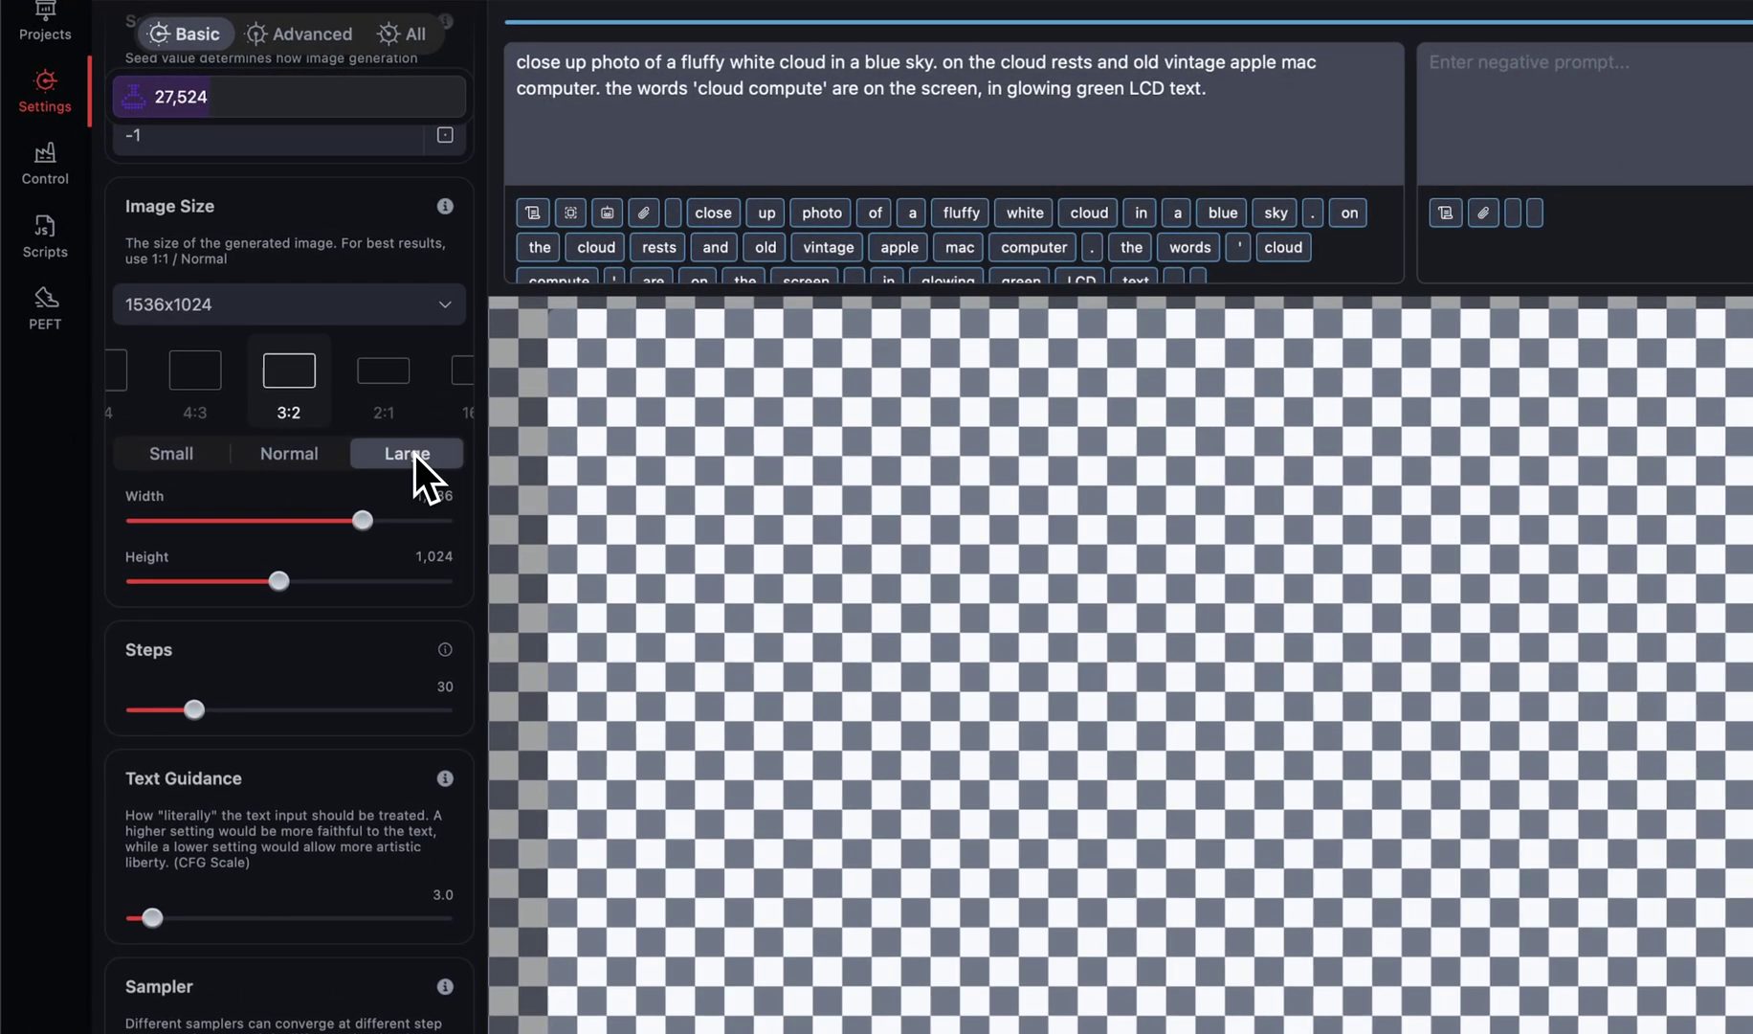
drag(195, 710, 195, 716)
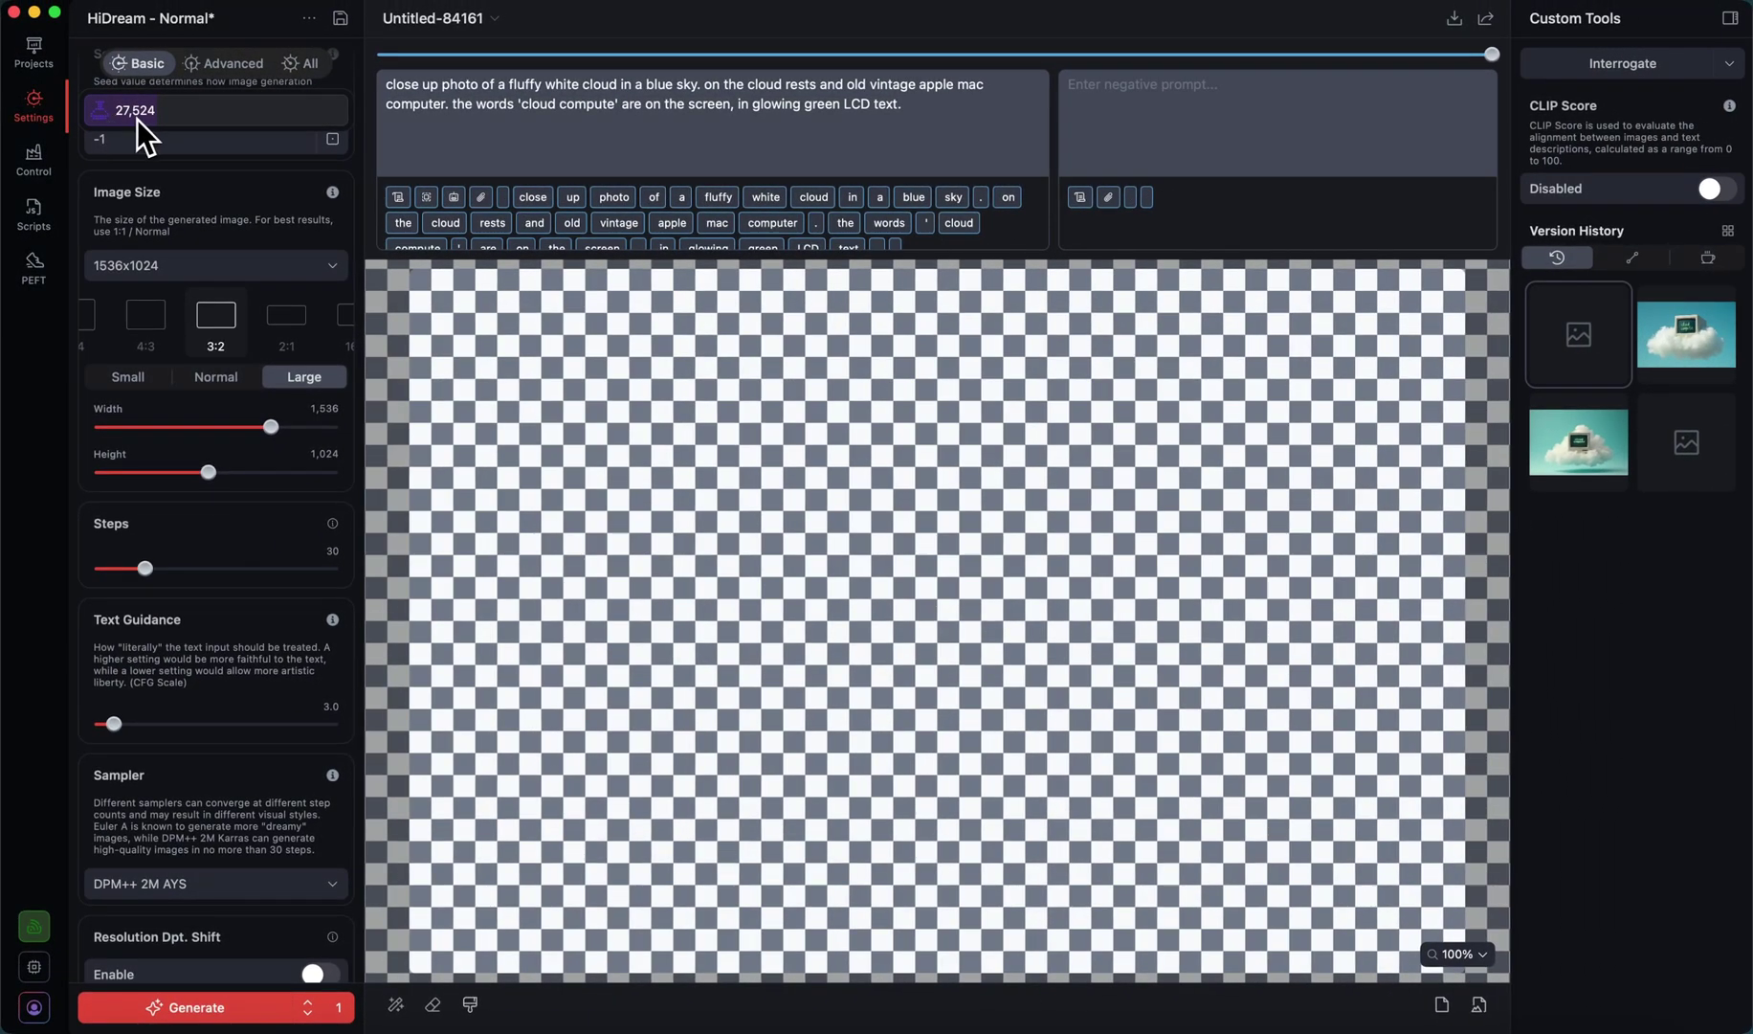
scroll(276, 330, up, 5)
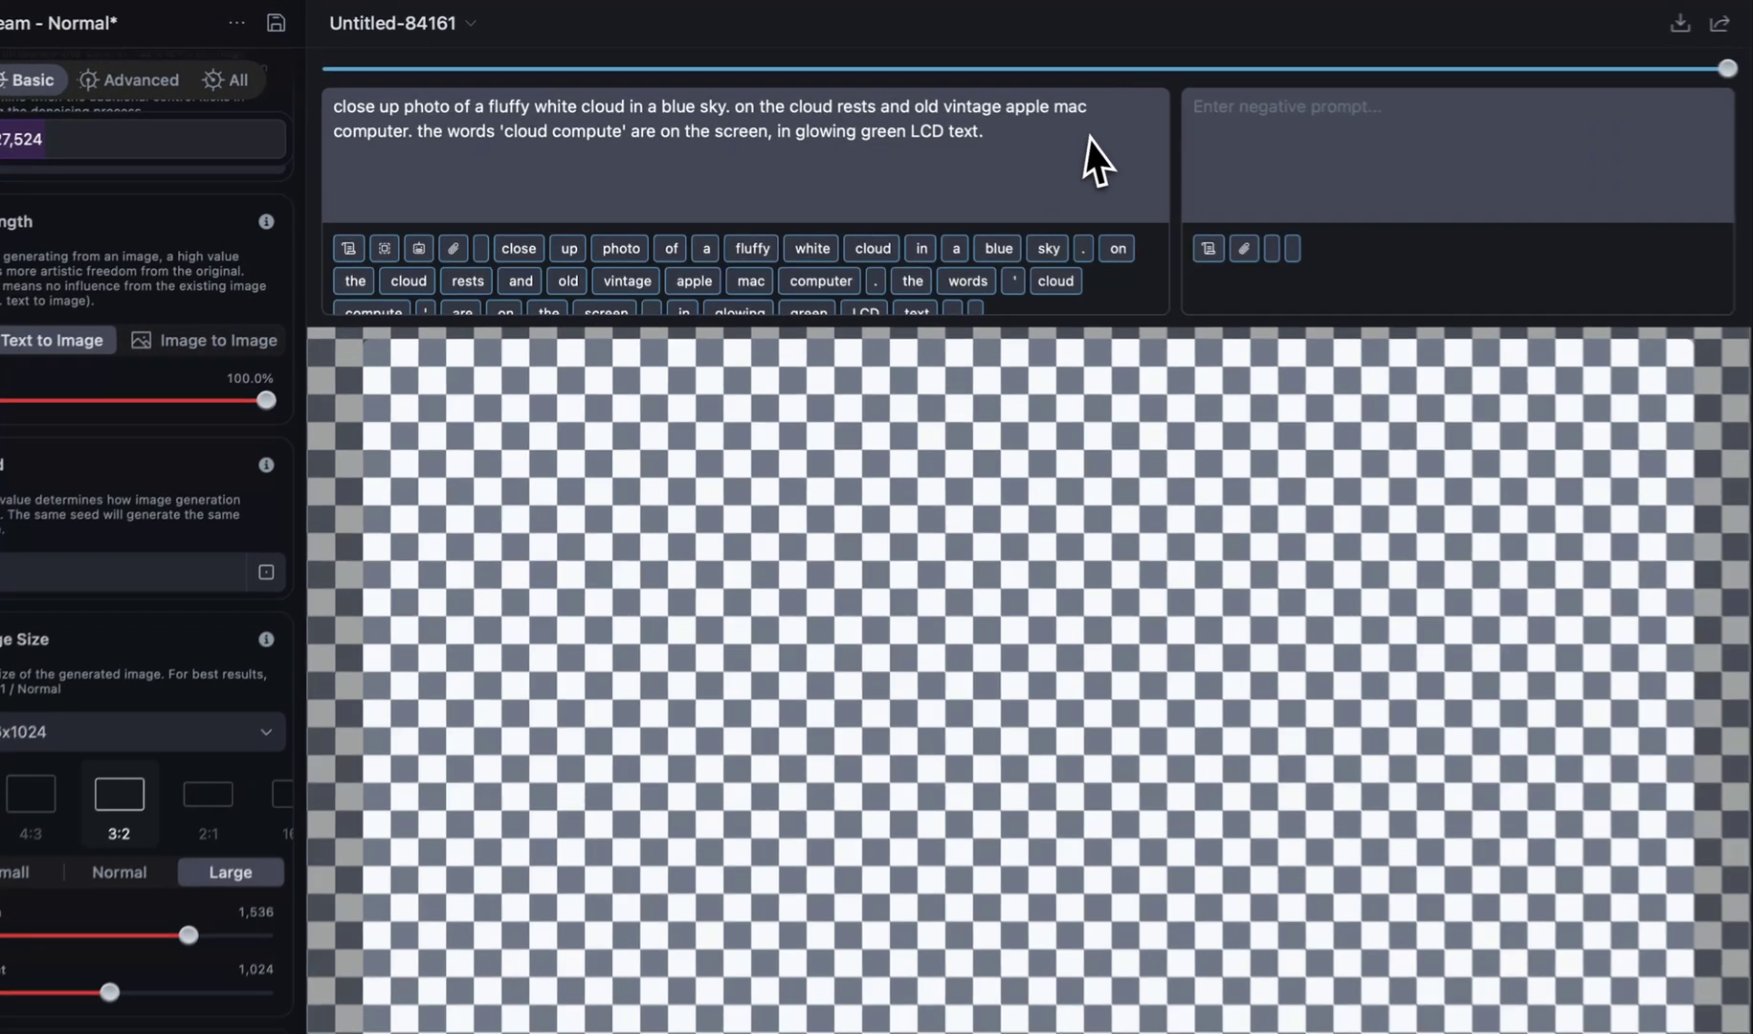
Replace the prompt with 'photo of a happy man holding a black cat in a pub' and generate.
drag(975, 115, 408, 31)
text(photo of )
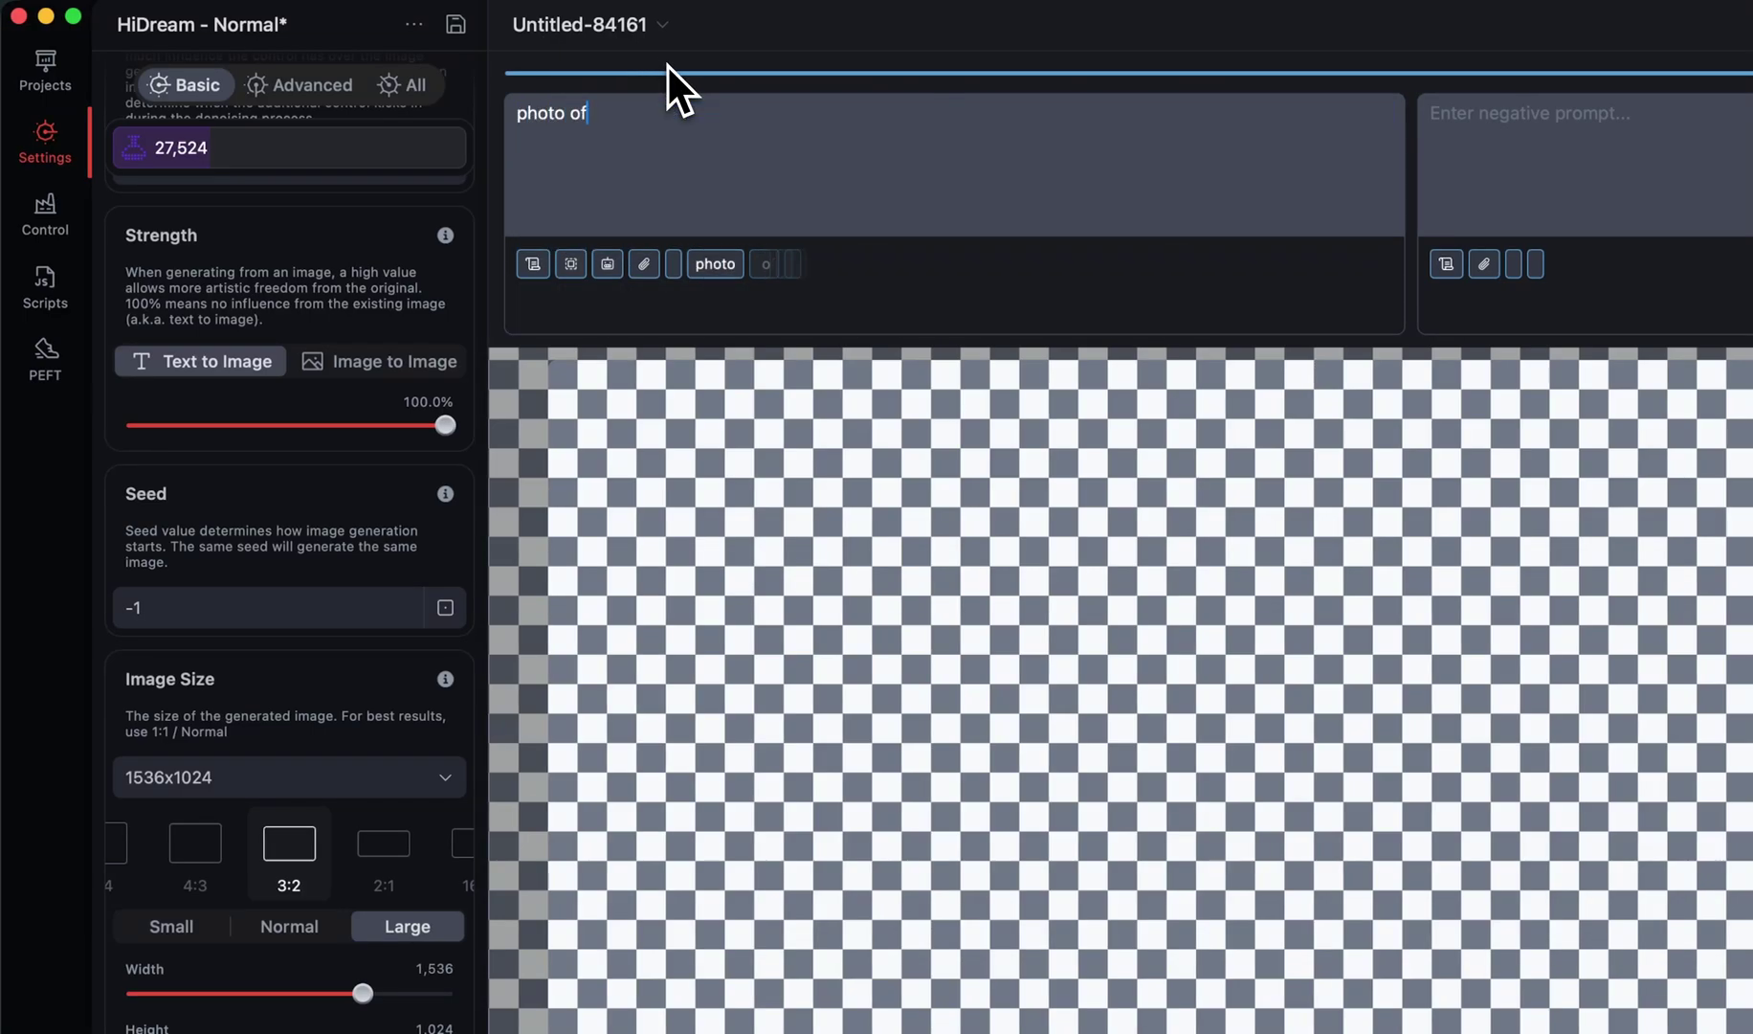
text(a)
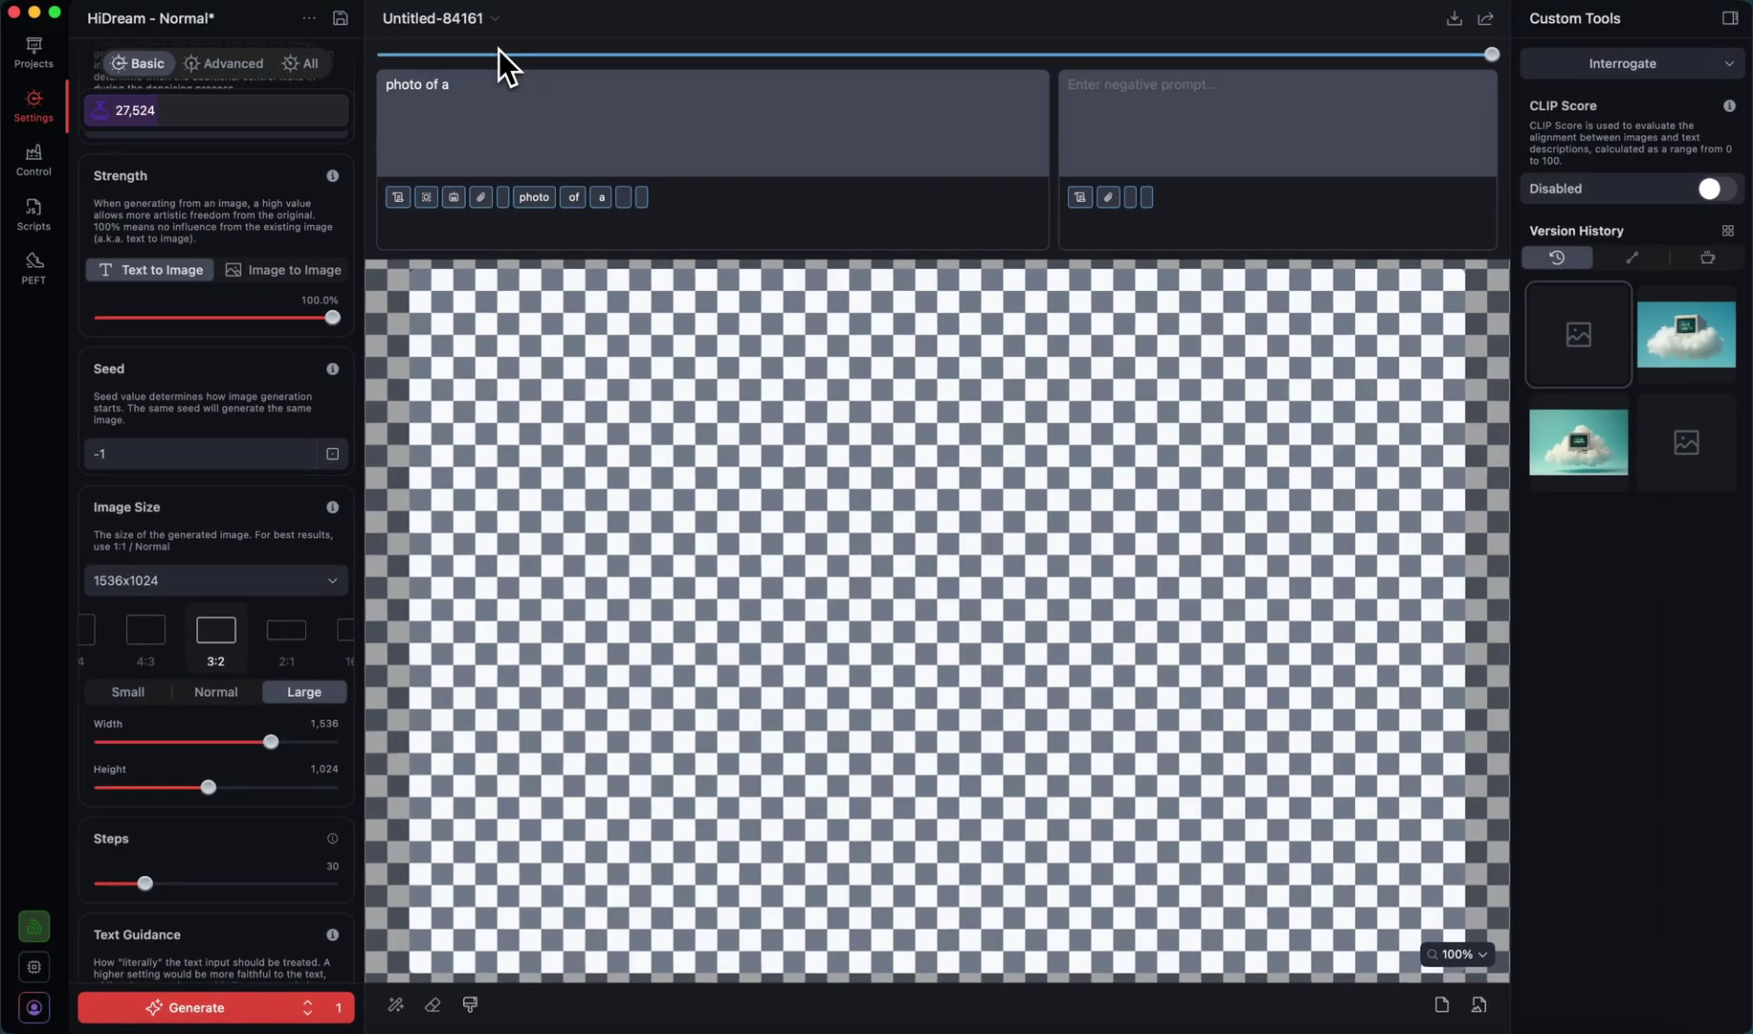
text( happy man holding a black cat in a pub)
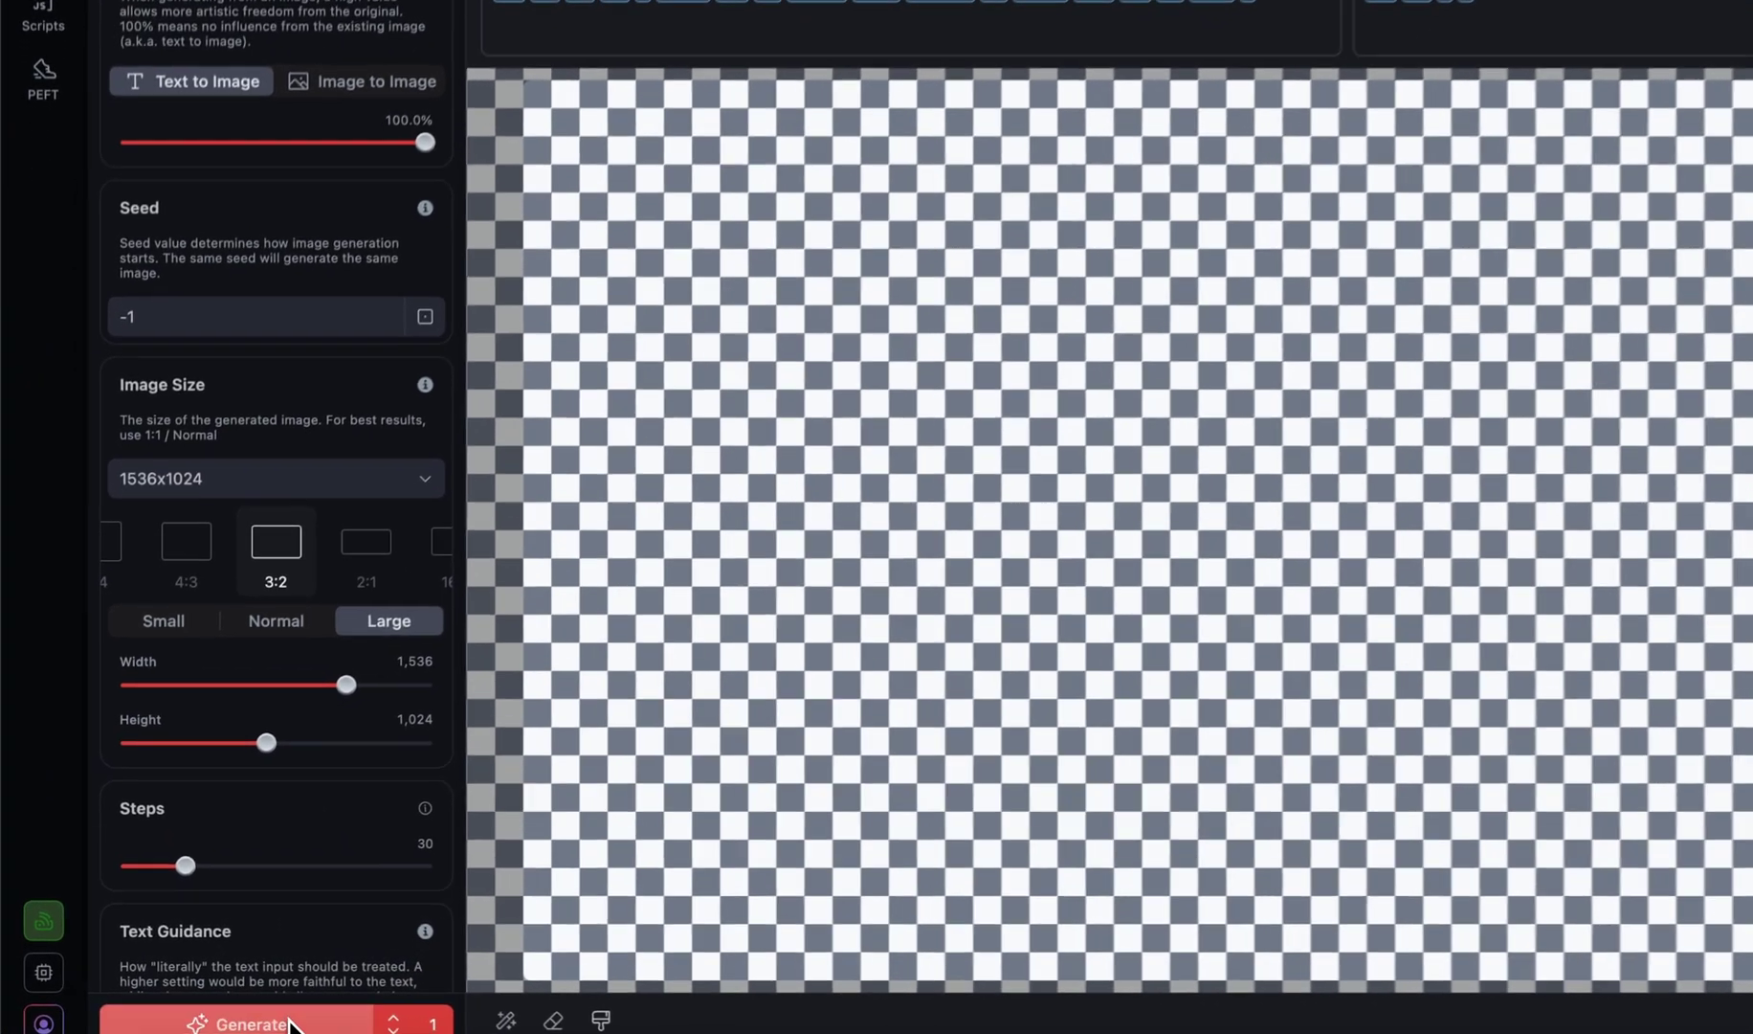
click(185, 1007)
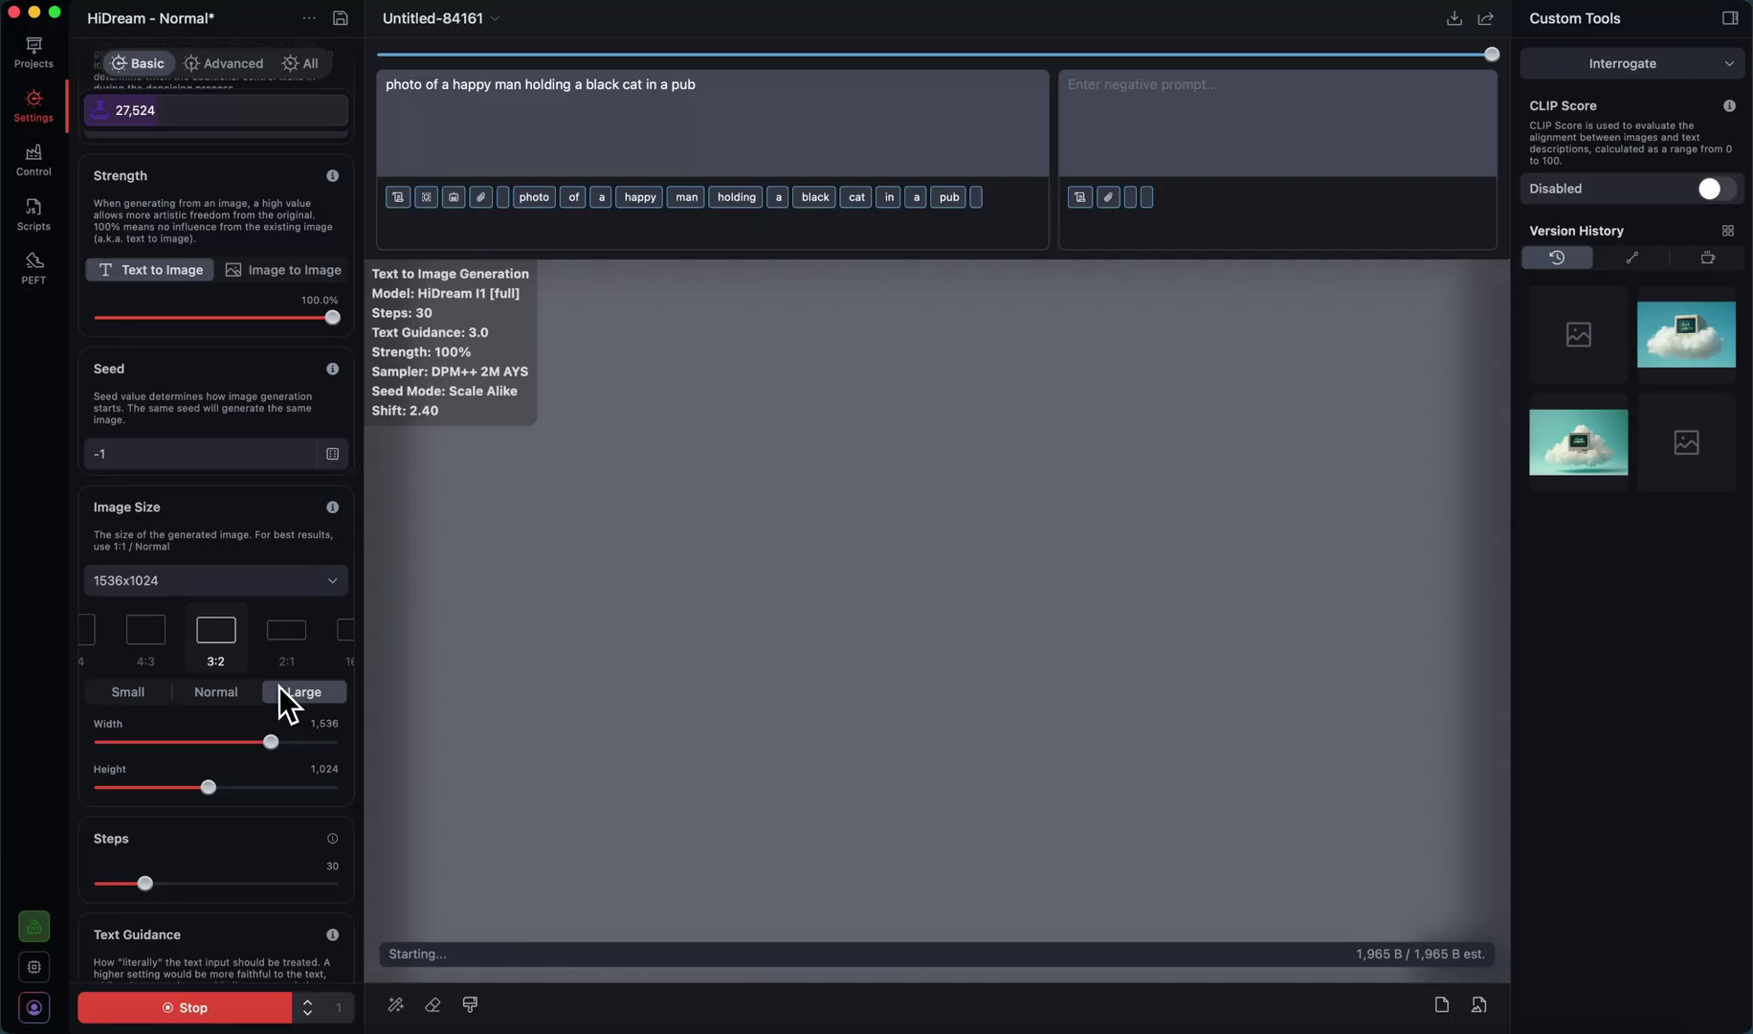
Scroll up while the HiDream I1 [full] man-with-black-cat pub image starts rendering.
scroll(242, 207, up, 10)
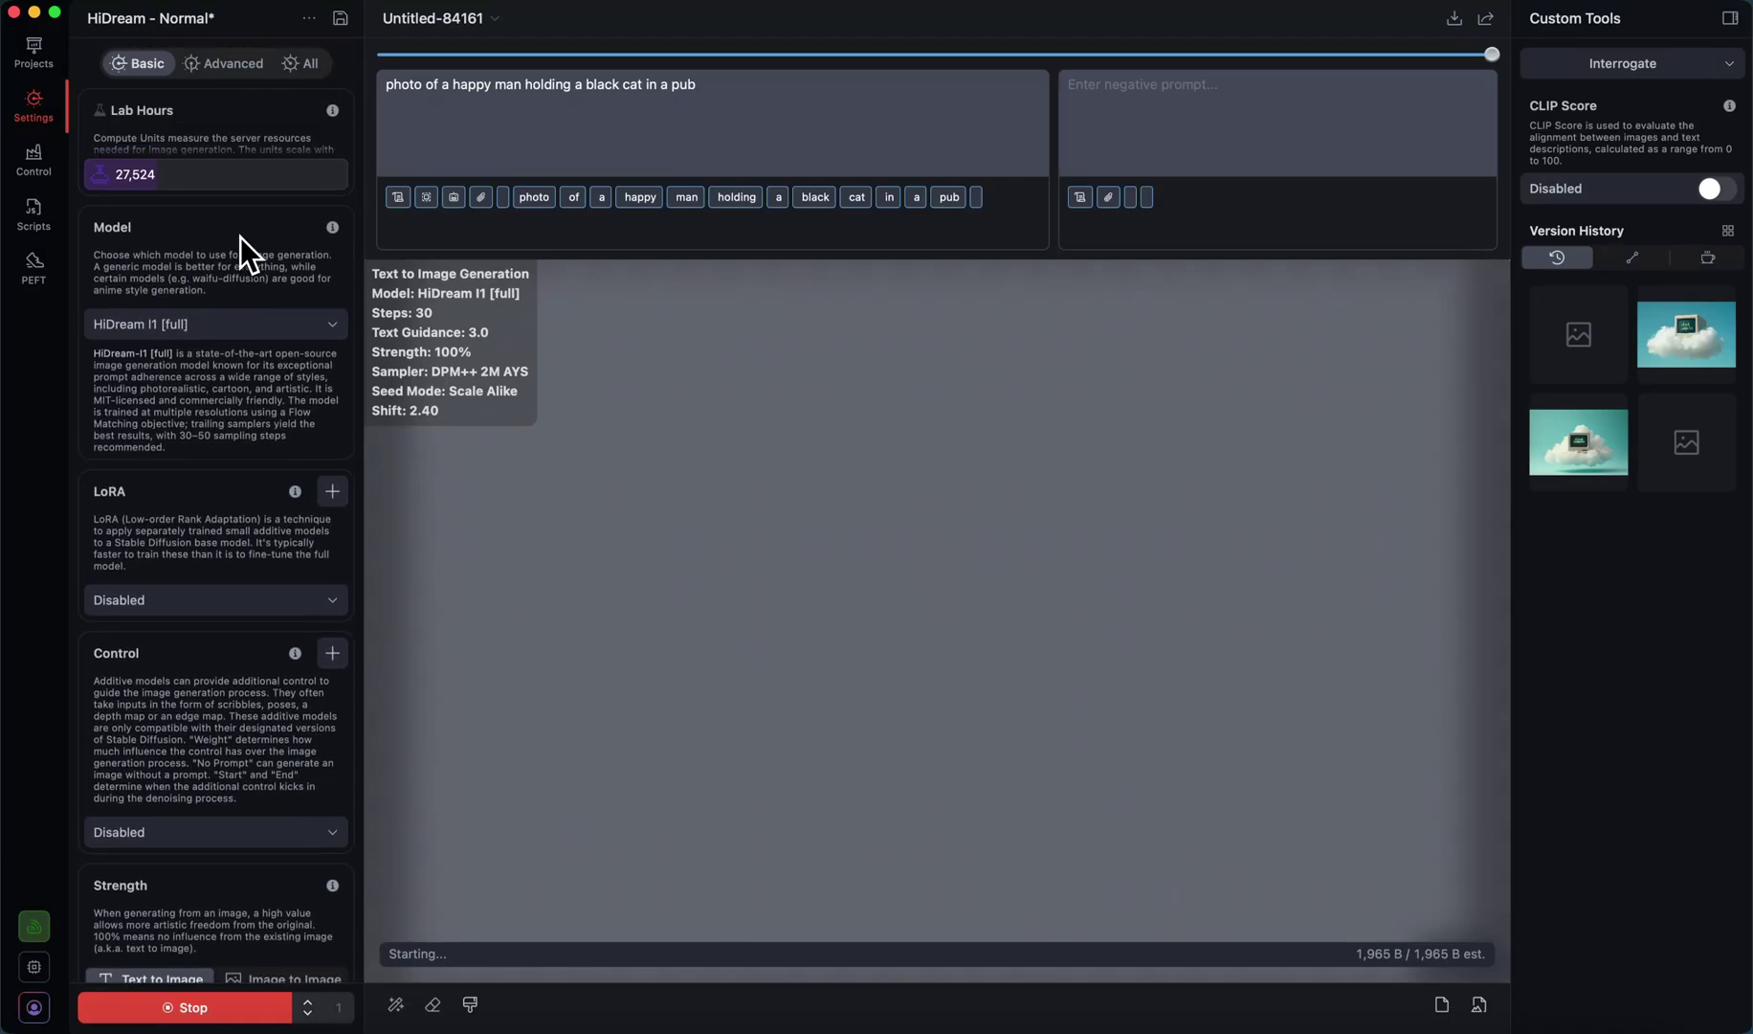